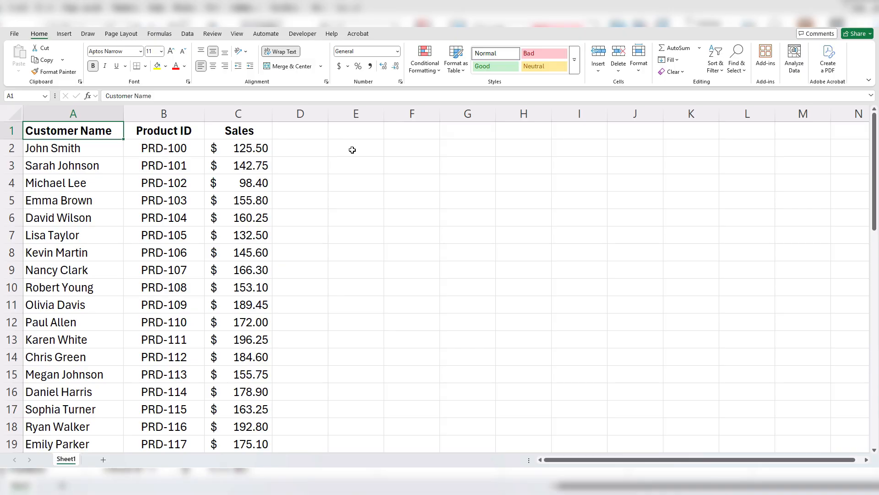
- In E2, enter a VLOOKUP for row 2's customer by first name, surname initial and *, with table A:C, column 3 and FALSE
click(352, 150)
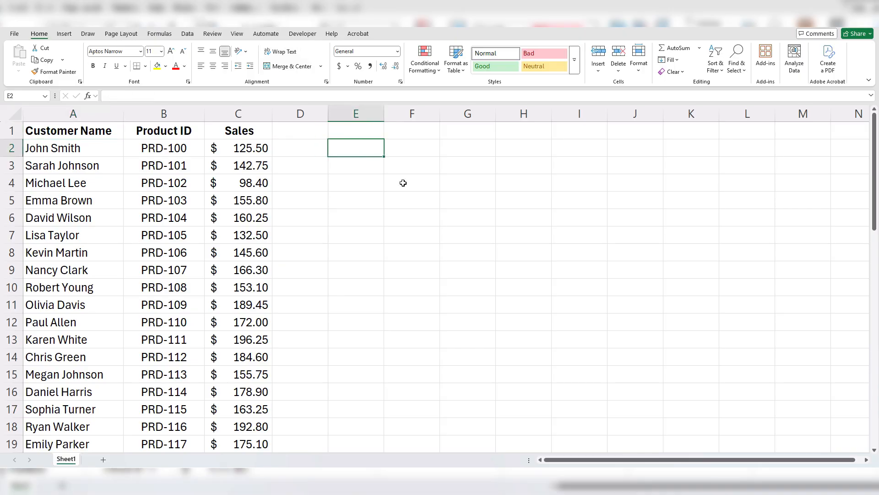
text(=vlookup)
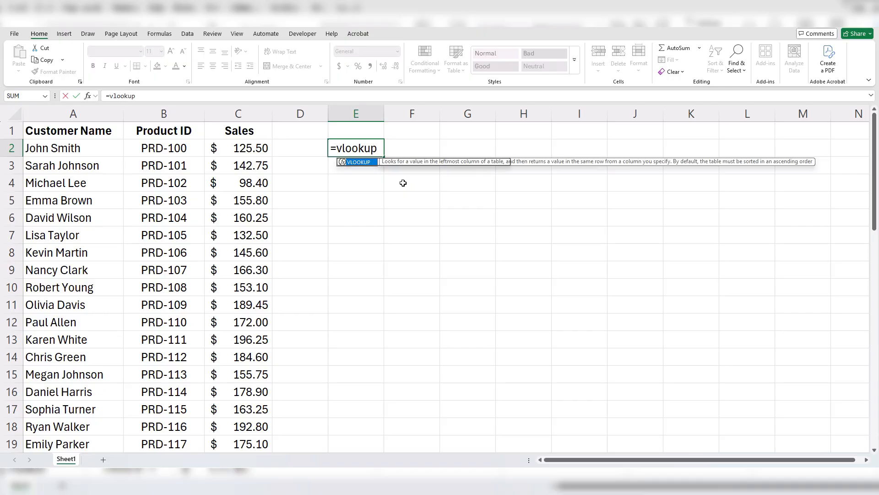
text(("John )
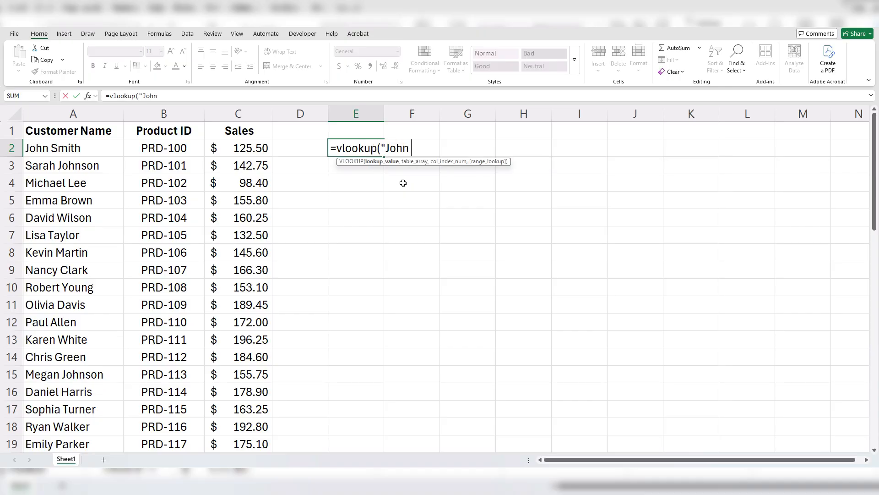
text(S*")
click(173, 95)
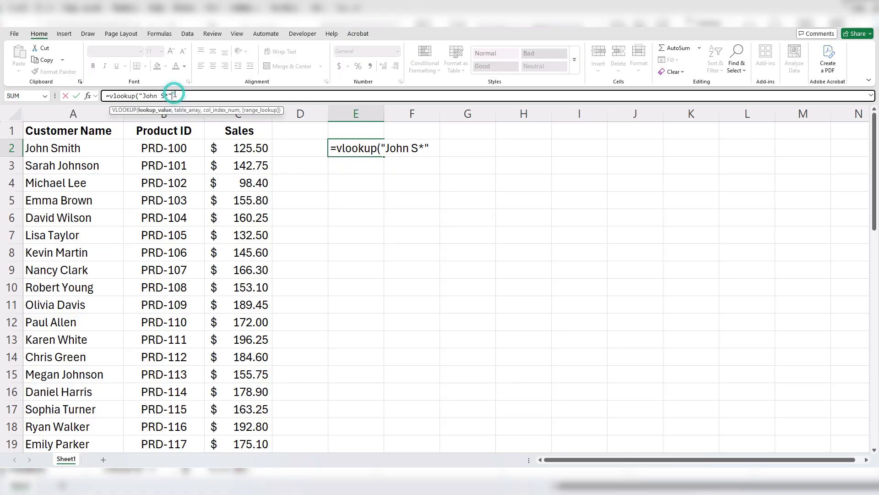
text(,)
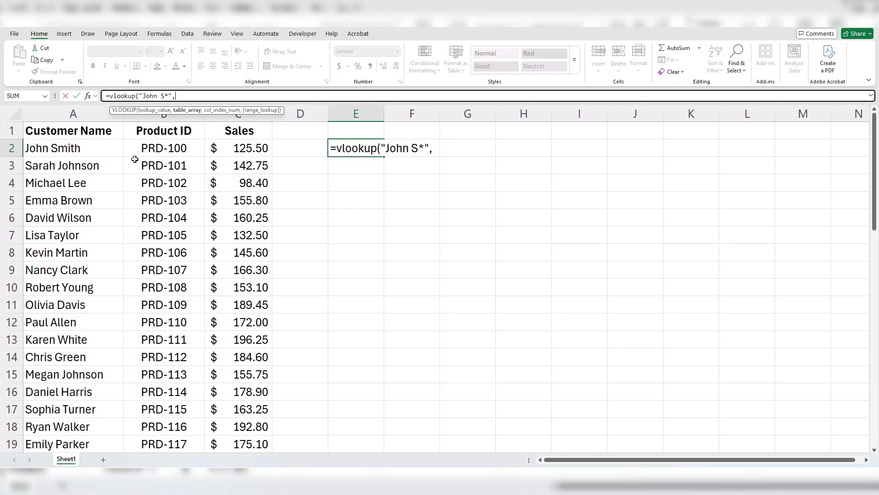
drag(78, 113, 221, 120)
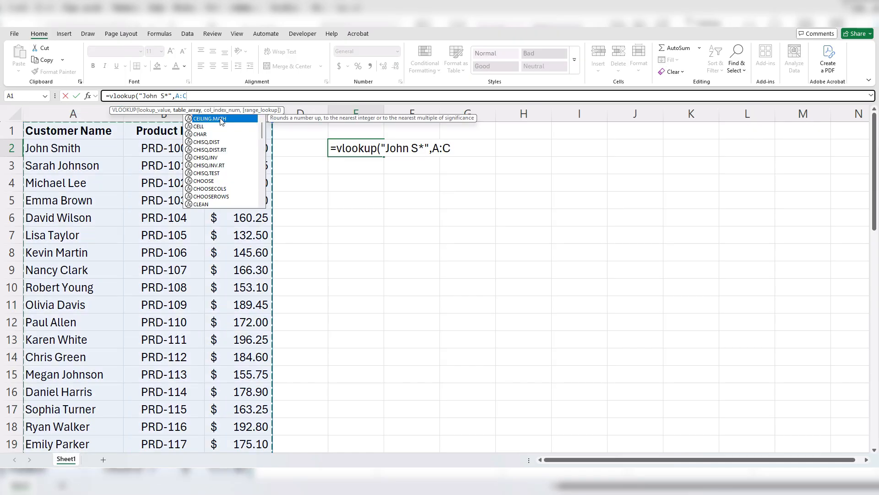
text(,)
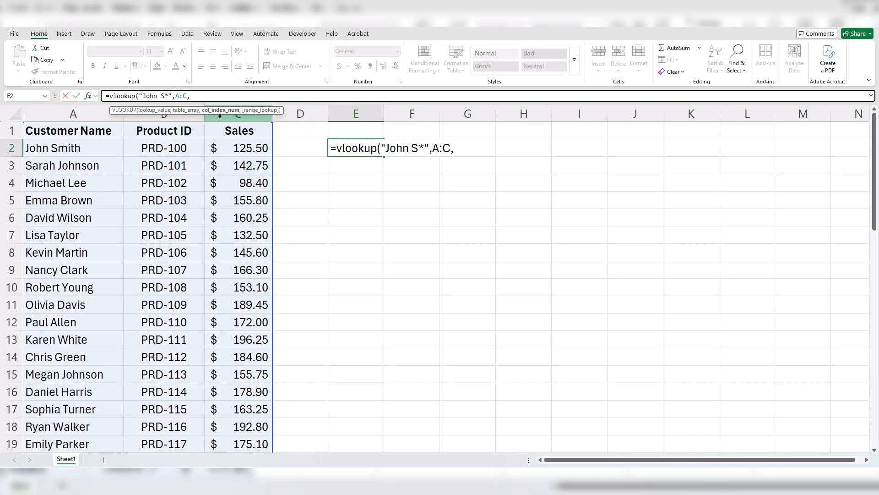
text(3)
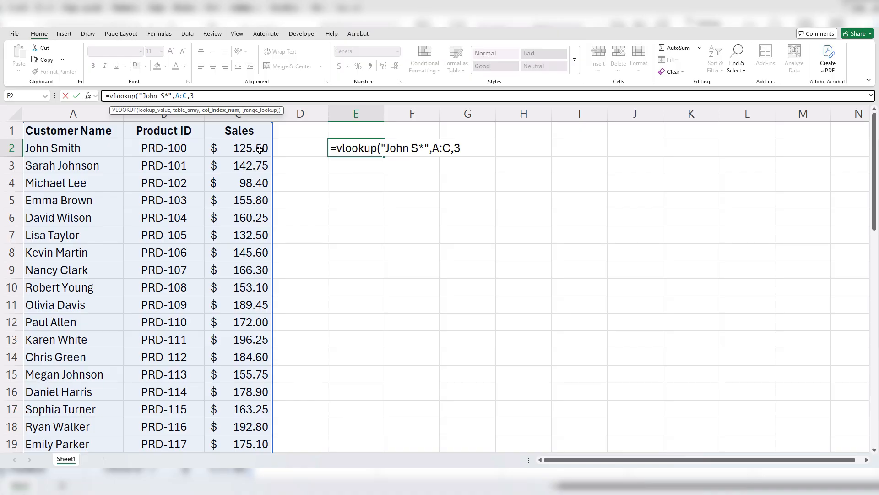
text(,false))
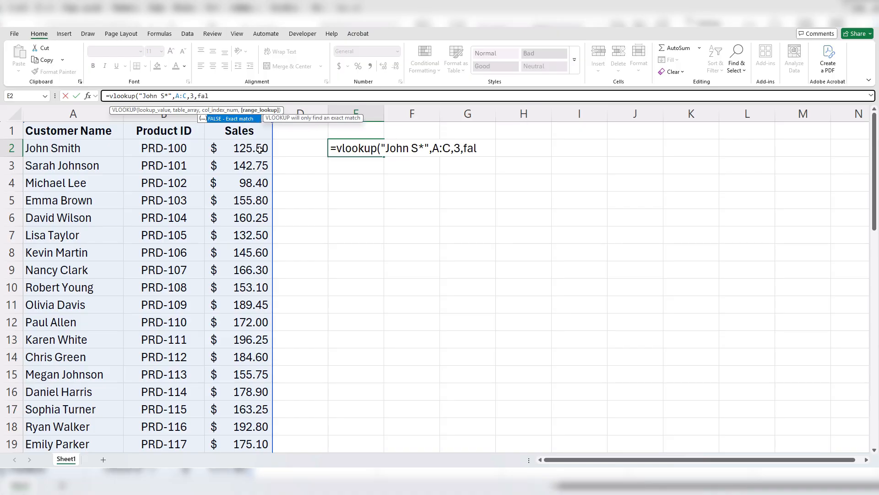
key(Return)
key(Up)
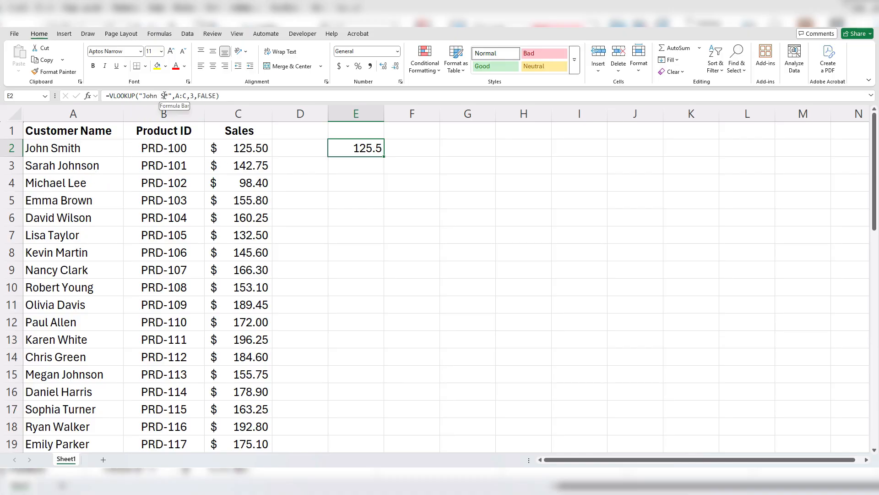
- Change the lookup text in E2's VLOOKUP to the row 4 customer's first name and surname initial, keeping the * wildcard
drag(165, 96, 142, 96)
text(Michael L)
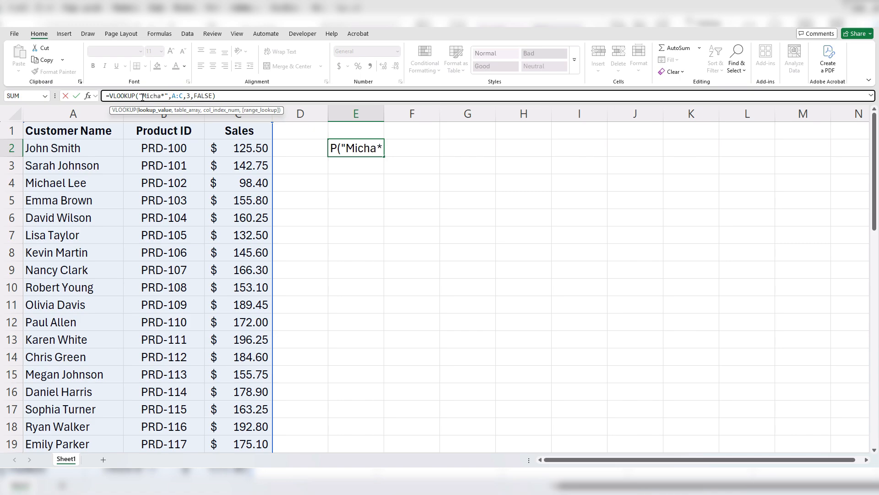
key(Return)
key(Up)
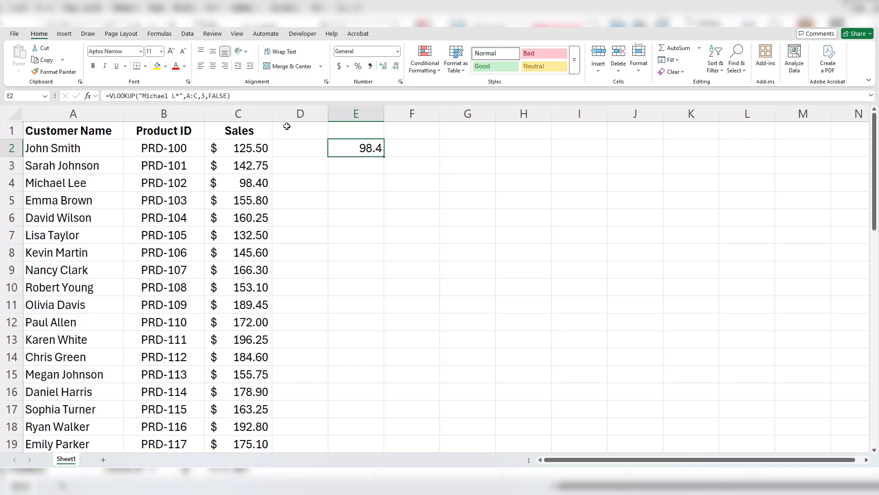
- Enter the row 4 customer's first name and surname initial in cell F2
click(413, 149)
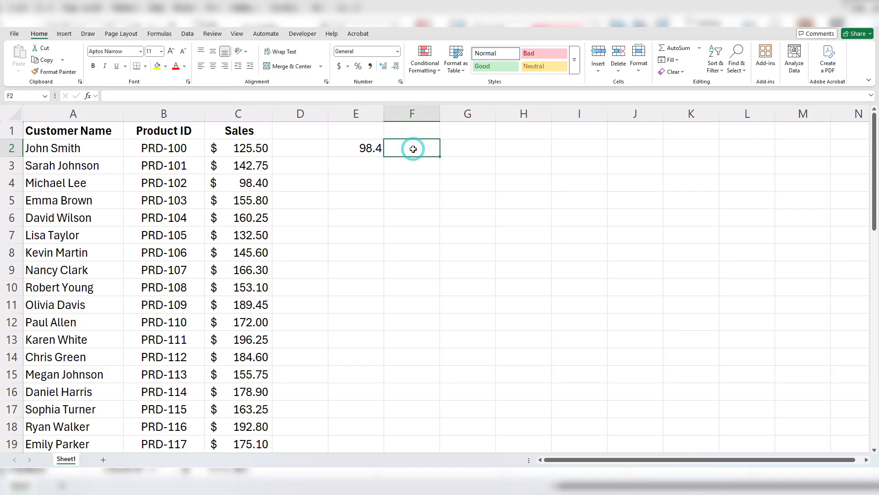
text(Michael L)
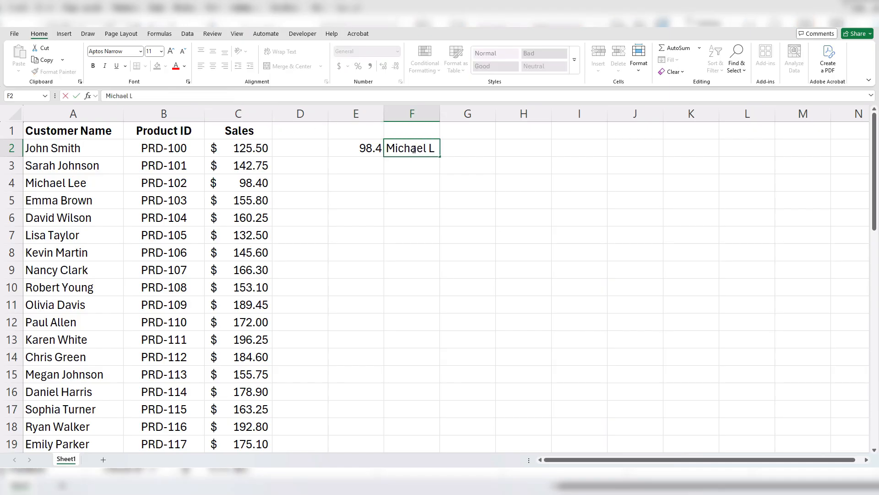
key(Return)
key(Up)
key(Left)
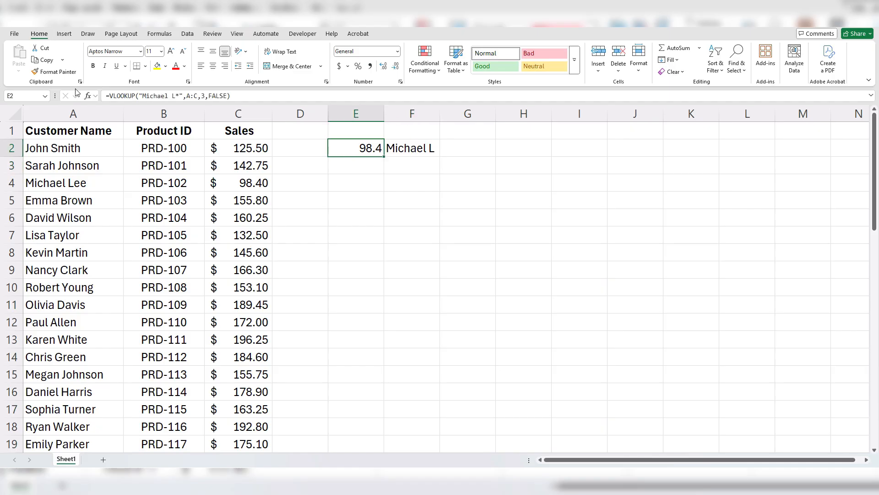
- Replace the hard-coded name in E2's formula with a reference to F2, giving =VLOOKUP(F2&"*",A:C,3,FALSE)
click(178, 95)
key(BackSpace)
key(BackSpace)
key(BackSpace)
key(BackSpace)
key(BackSpace)
key(BackSpace)
key(BackSpace)
key(BackSpace)
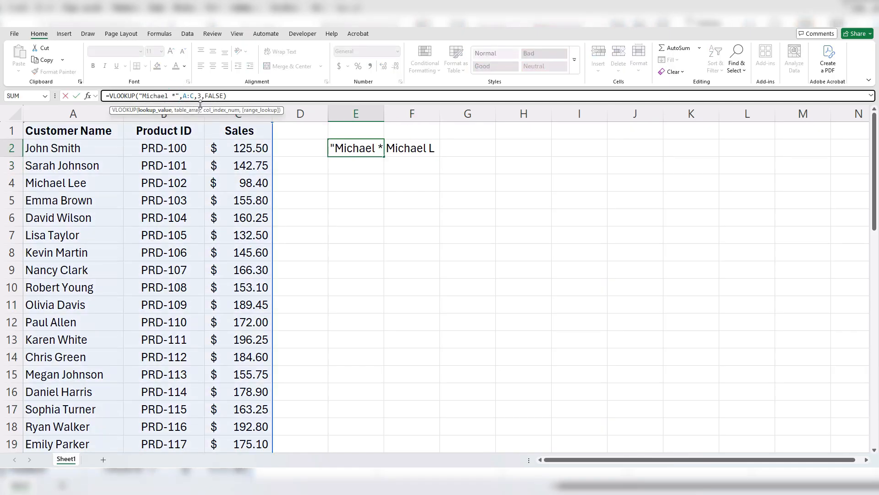
key(BackSpace)
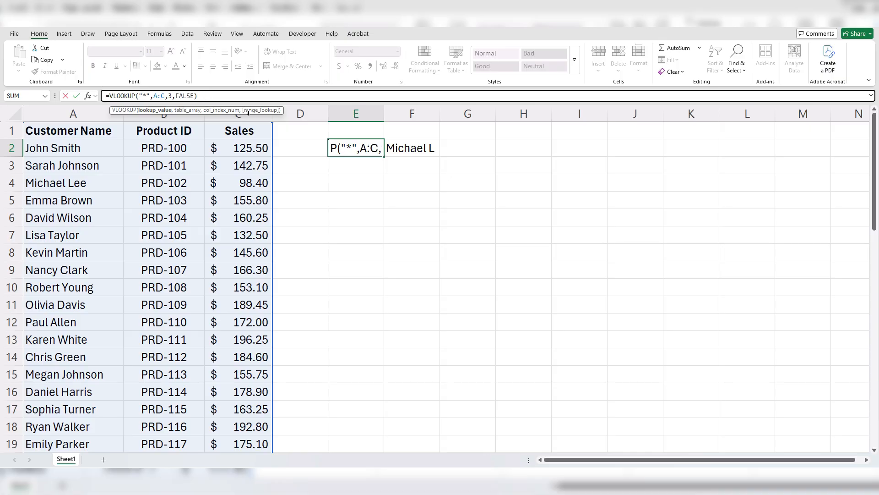
click(419, 149)
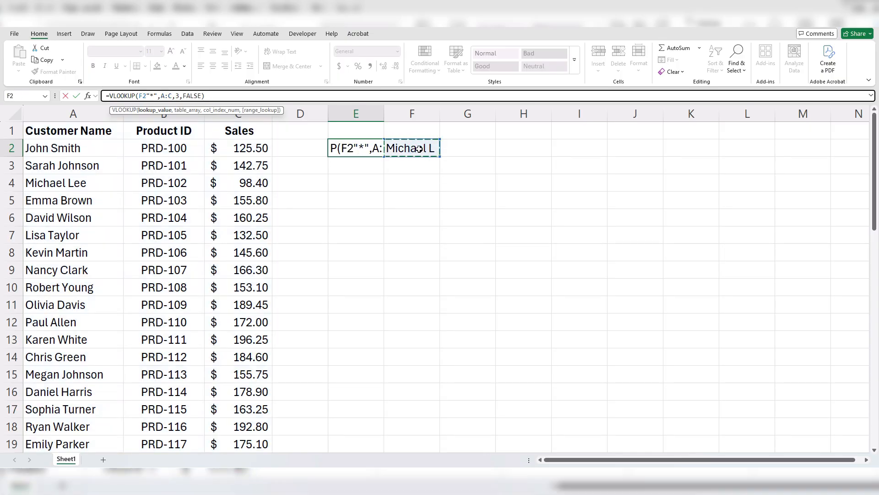
text(&)
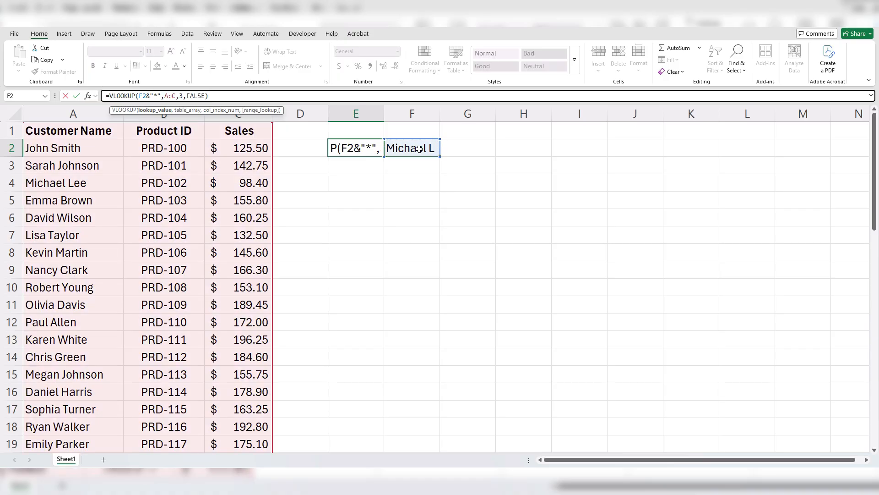
key(Return)
key(Up)
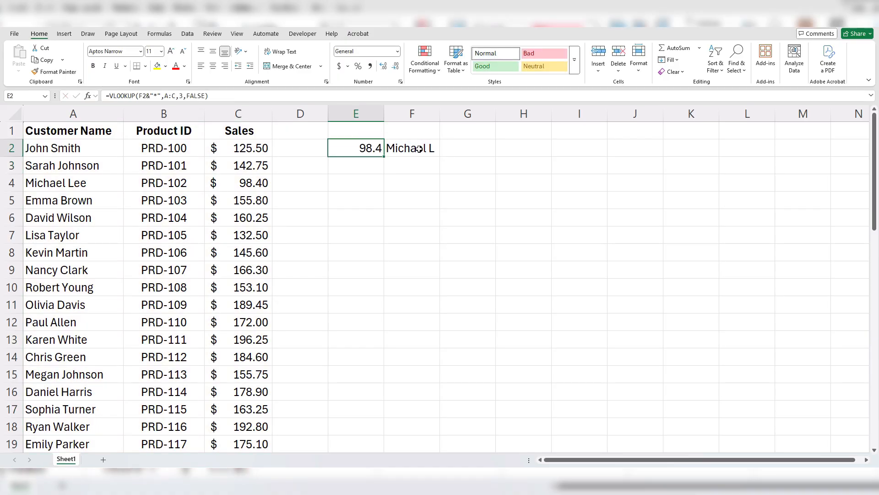
- Test the lookup by entering in F2 the first name and surname initial of the row 6 customer, followed by those of the row 9 customer
key(Right)
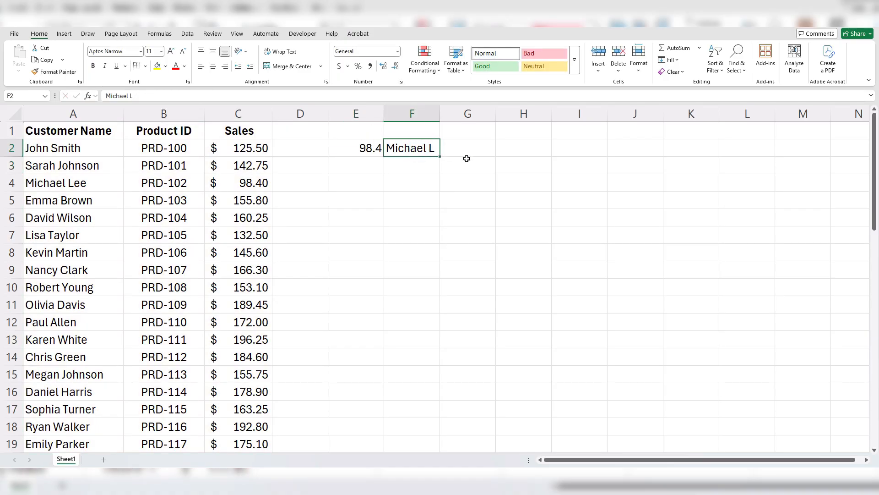
text(David W)
key(Return)
key(Up)
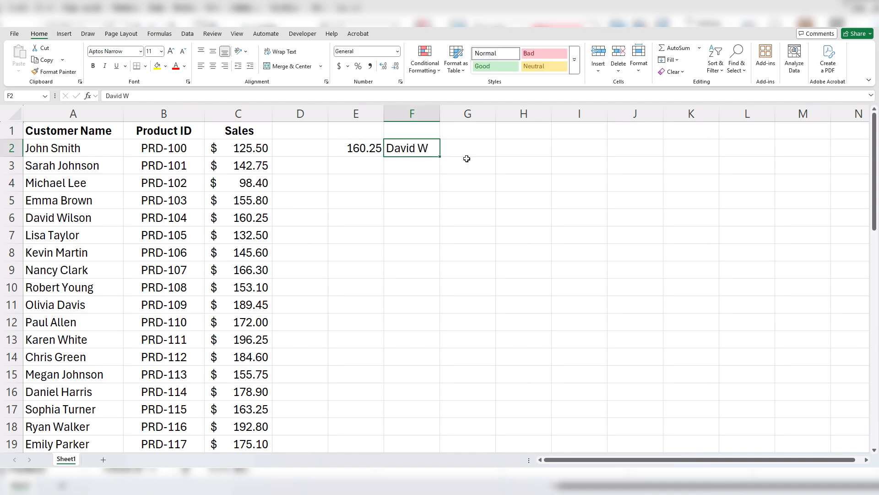
text(Nancy C)
key(Return)
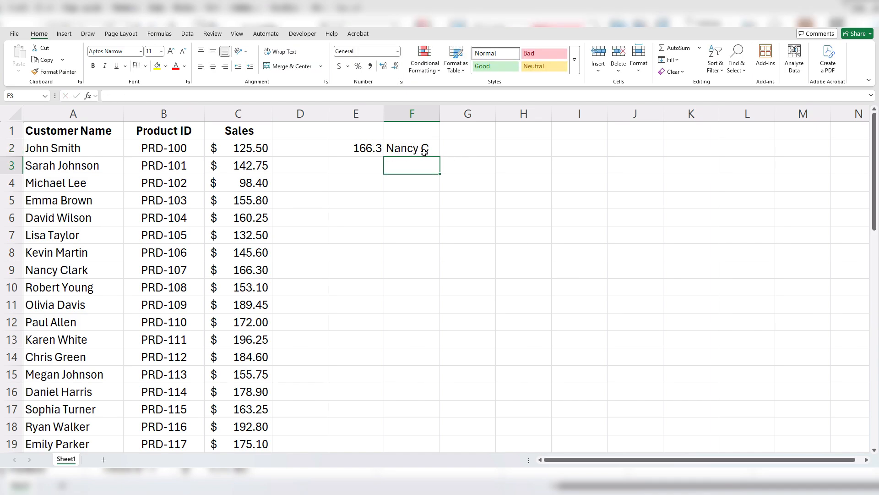
click(369, 150)
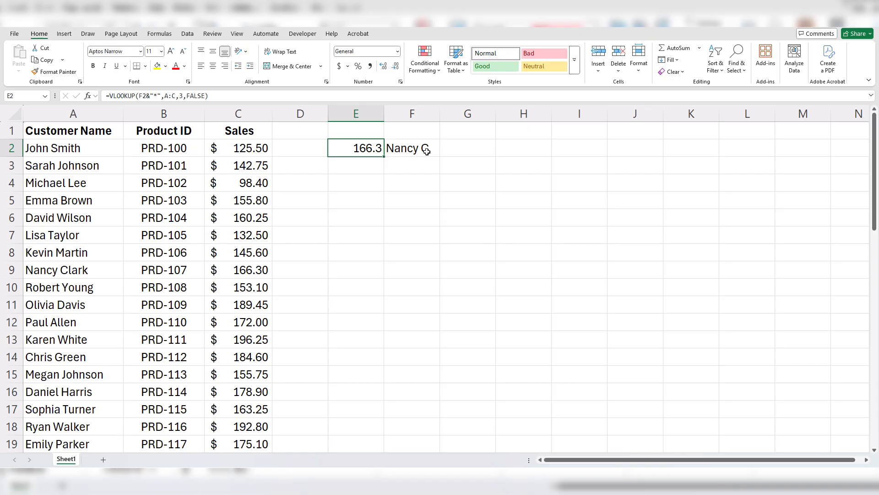
- Enter =XLOOKUP(F2&"*",A:A,C:C) in cell E3
click(375, 166)
text(=)
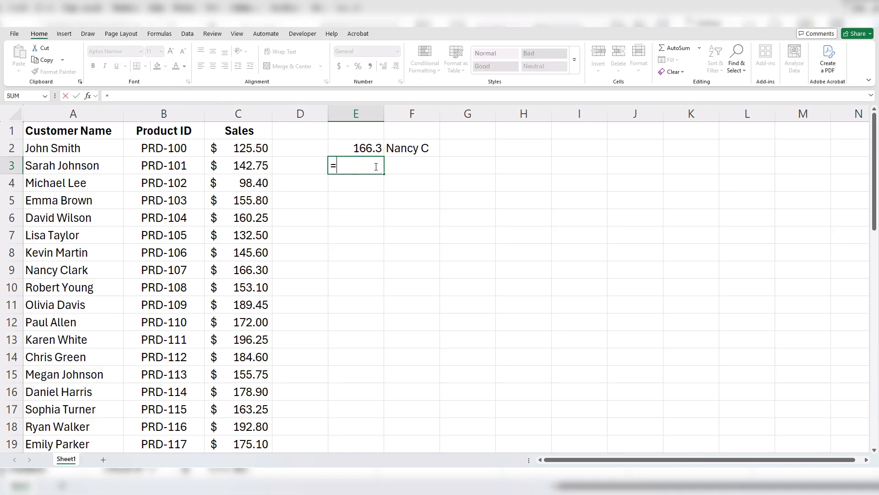
text(xlookup()
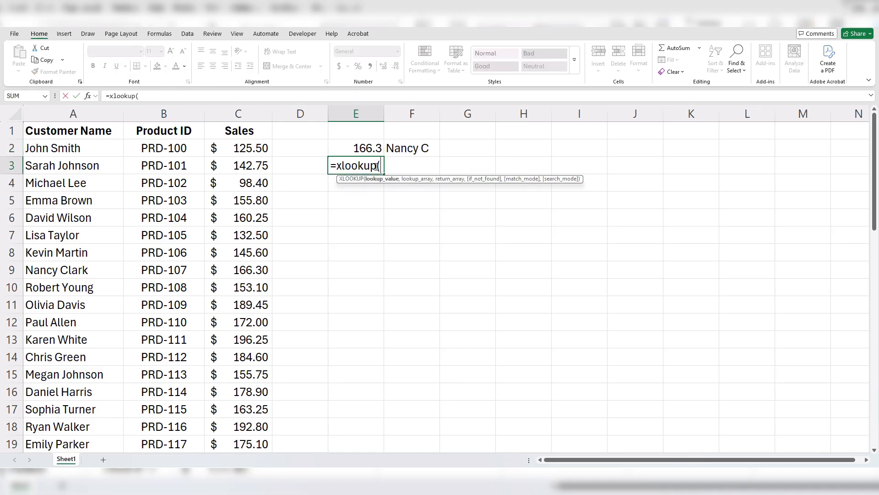
click(405, 147)
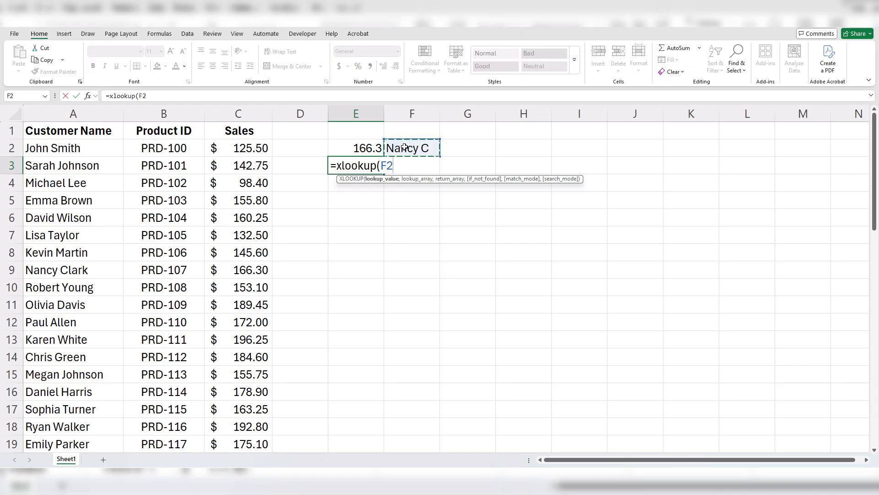
text(&"*",)
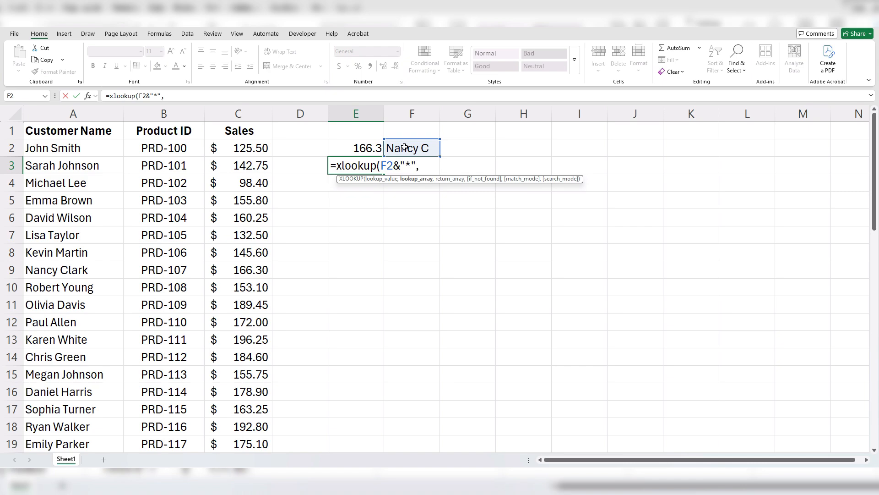
click(71, 114)
text(,)
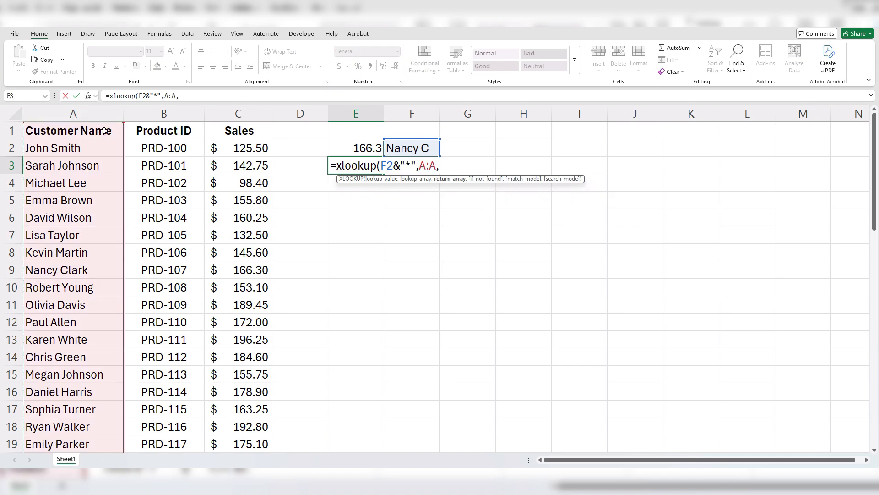
click(247, 118)
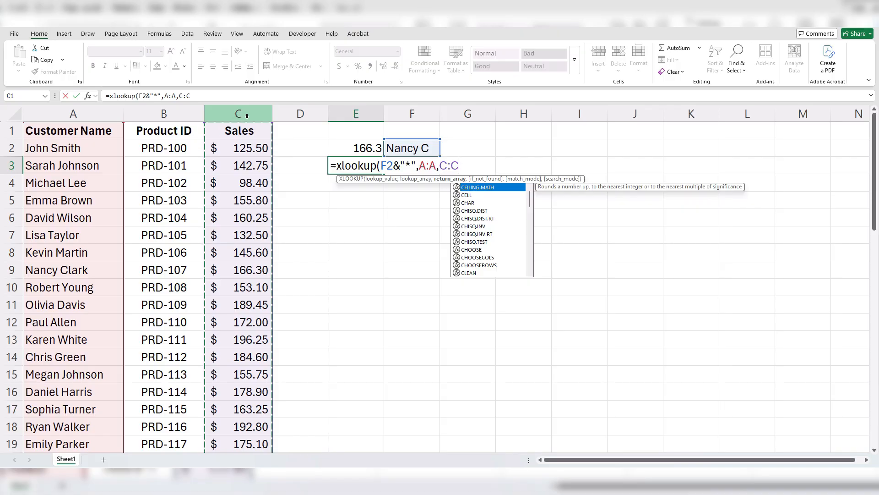
text())
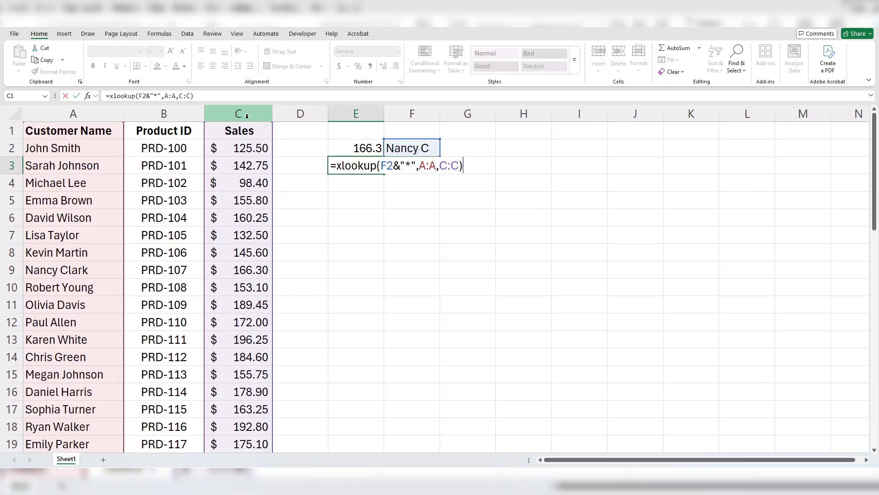
key(ctrl+Return)
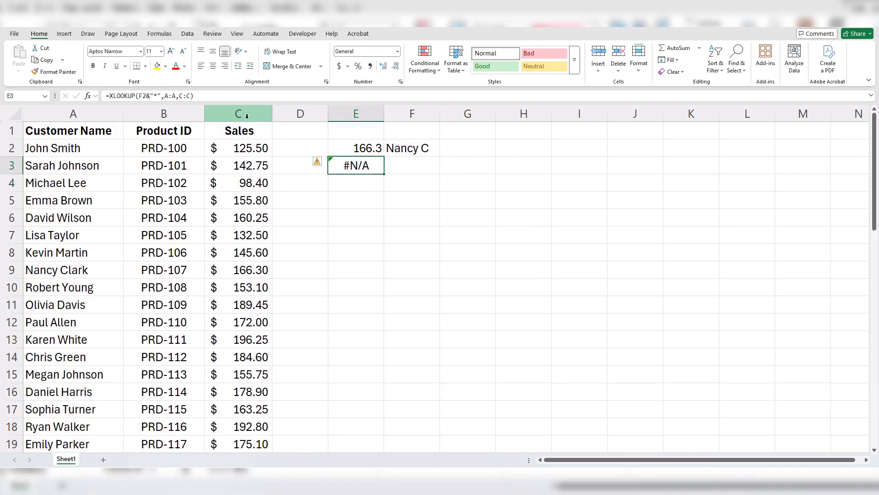
- Add wildcard match mode 2 to E3's formula with if_not_found left empty, giving =XLOOKUP(F2&"*",A:A,C:C,,2)
click(207, 96)
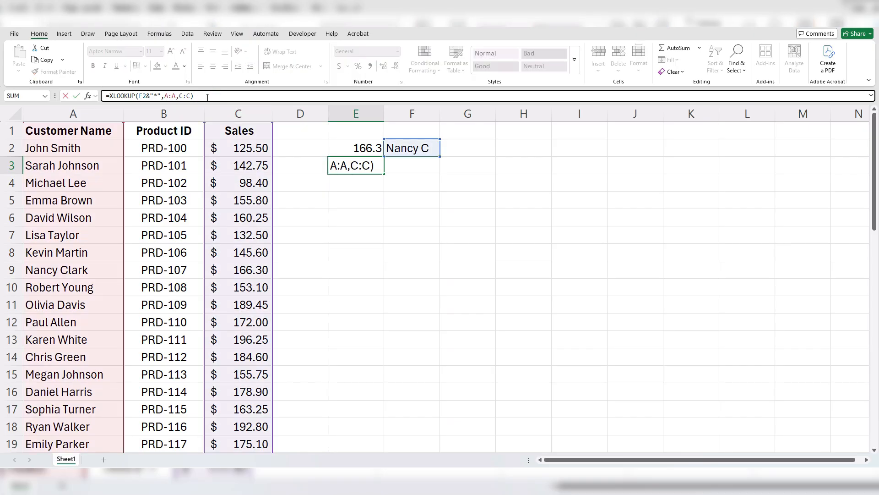
key(BackSpace)
text(,)
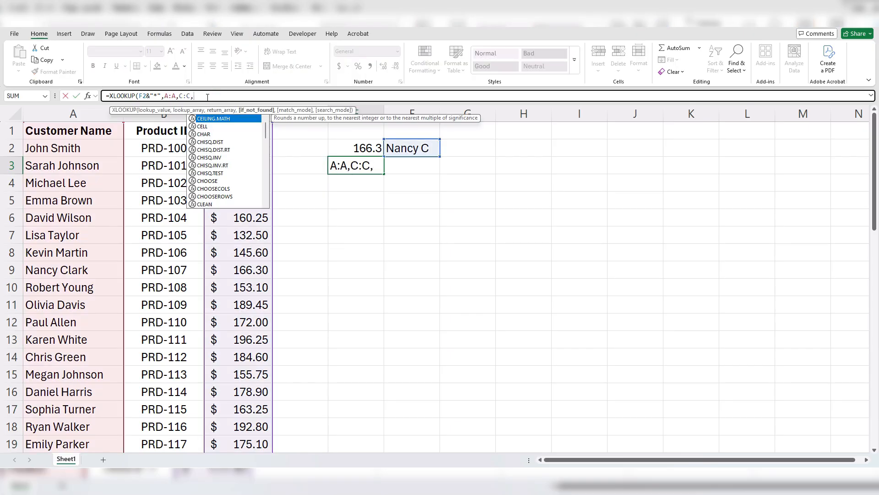
text(,)
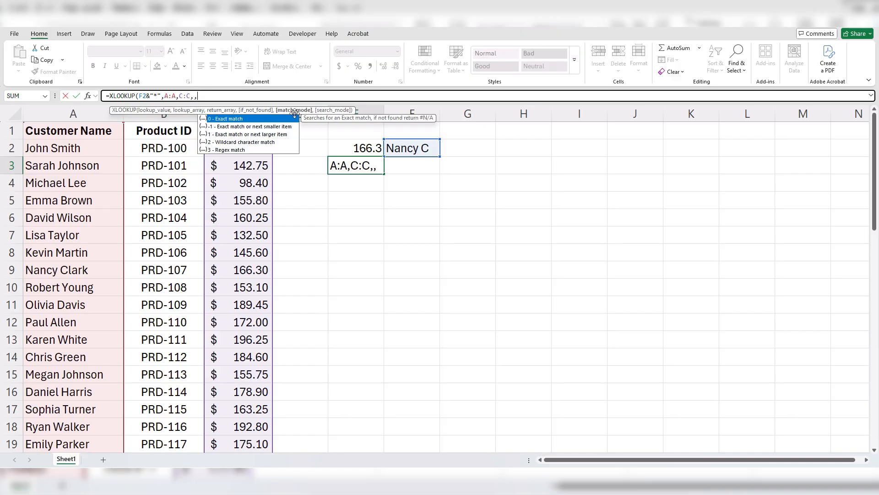
double_click(229, 147)
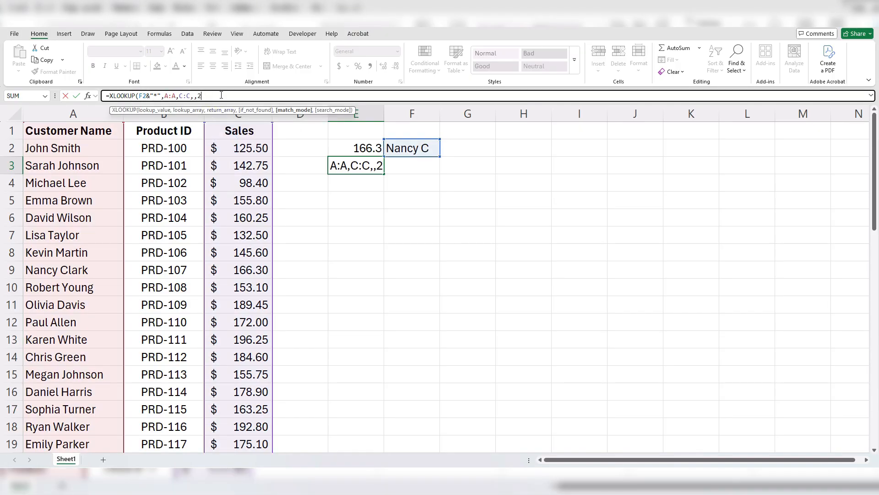
text())
key(Return)
key(Up)
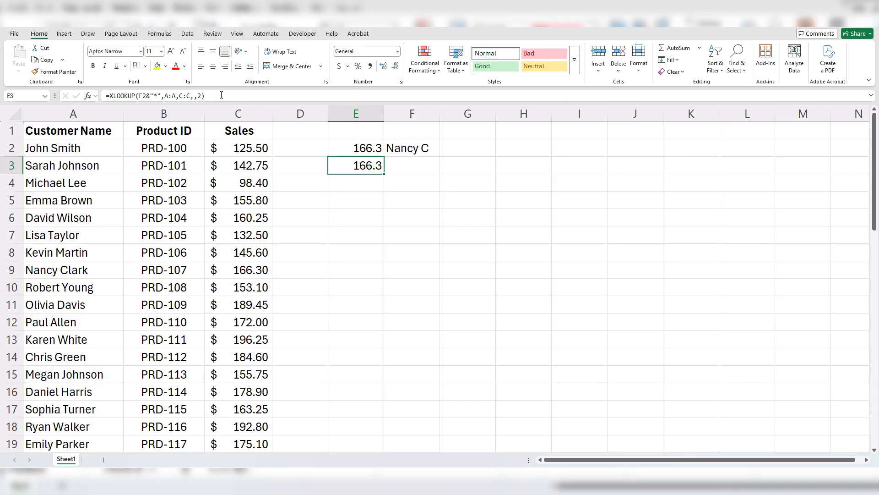
key(Up)
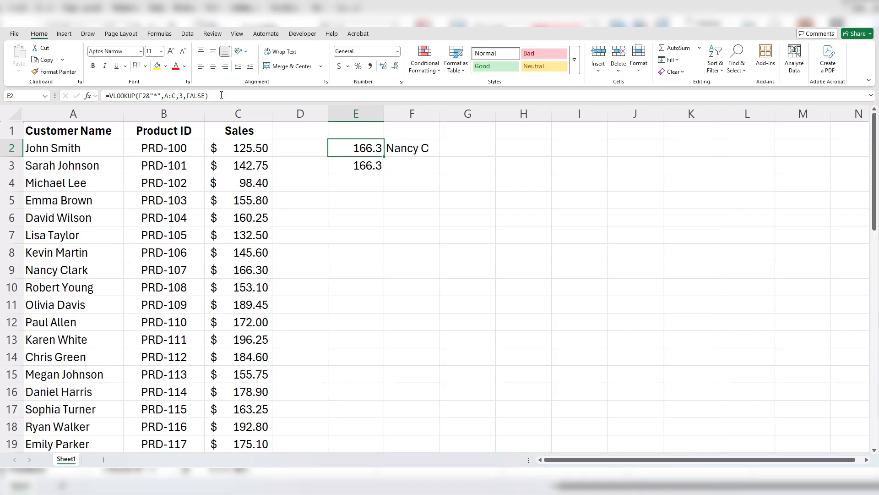
key(Down)
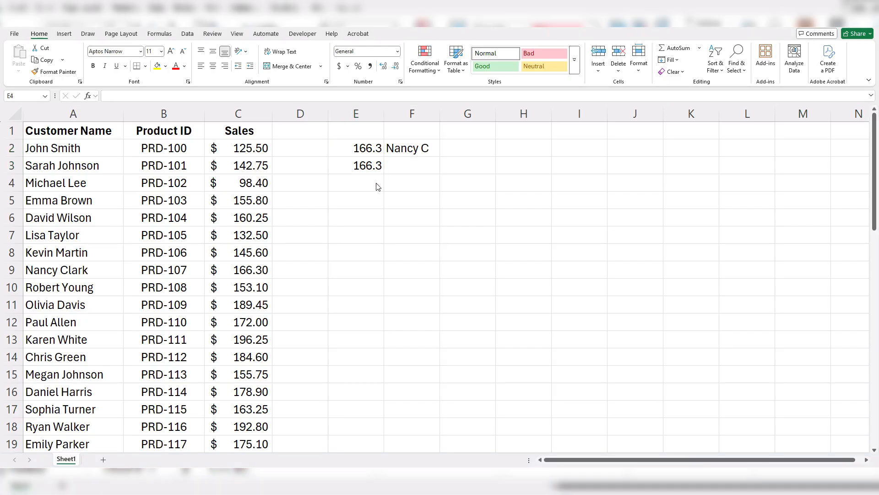
- In E4, enter a SUMIF over A:A with the surname shared by the row 3, 15 and 22 customers between asterisks, summing C:C
click(78, 166)
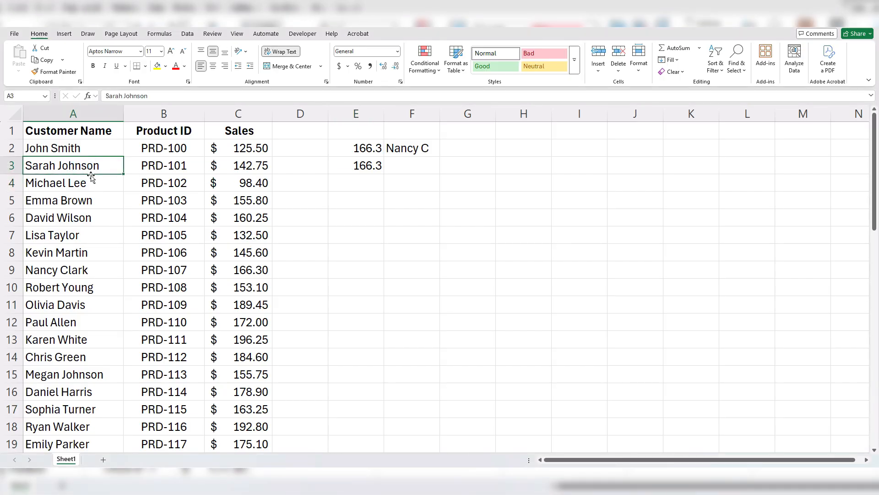
click(107, 372)
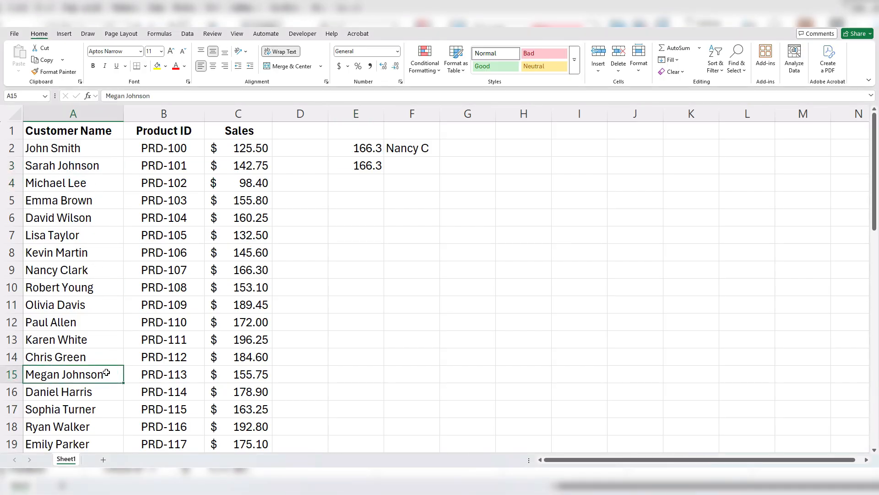
scroll(106, 373, down, 2)
click(100, 387)
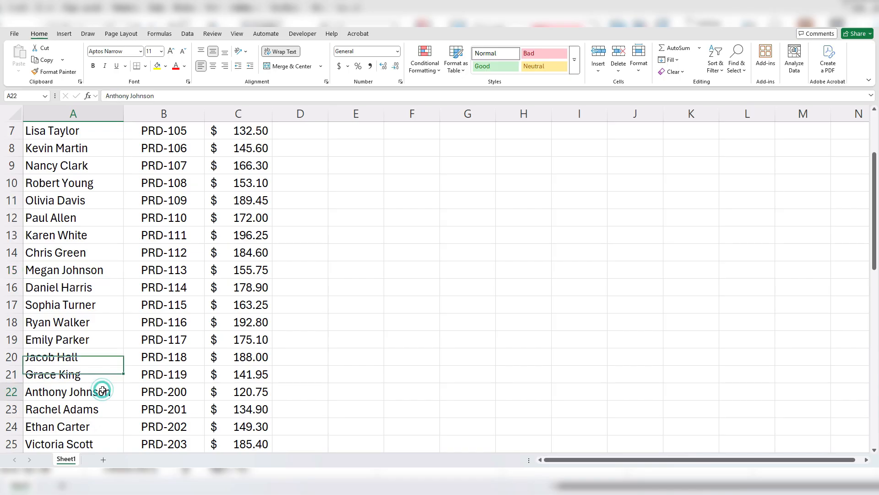
scroll(119, 344, up, 2)
click(351, 188)
text(=s)
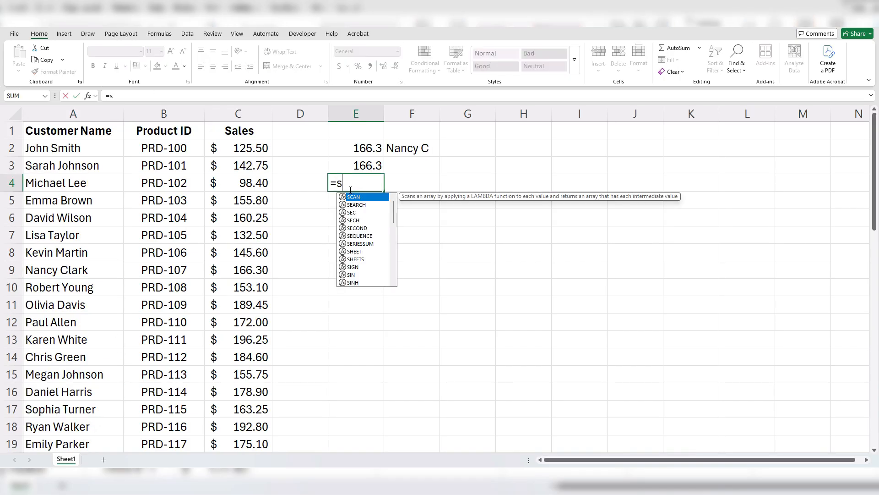
text(umif()
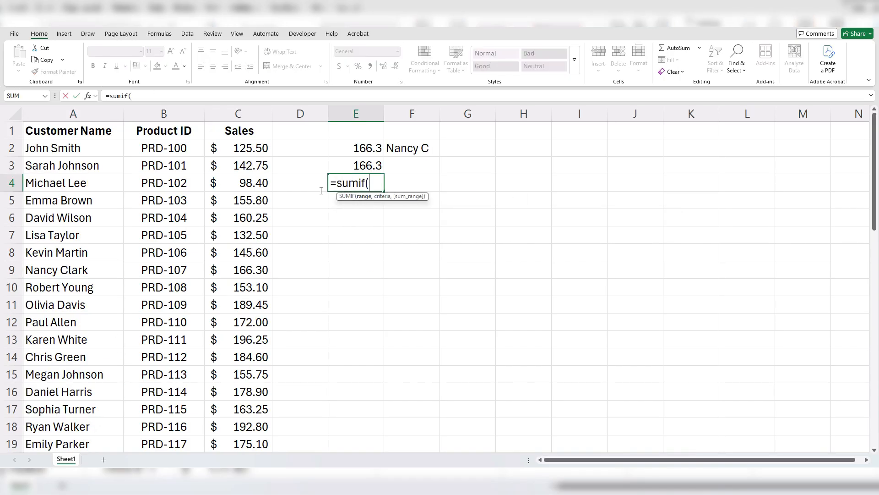
click(107, 115)
text(,)
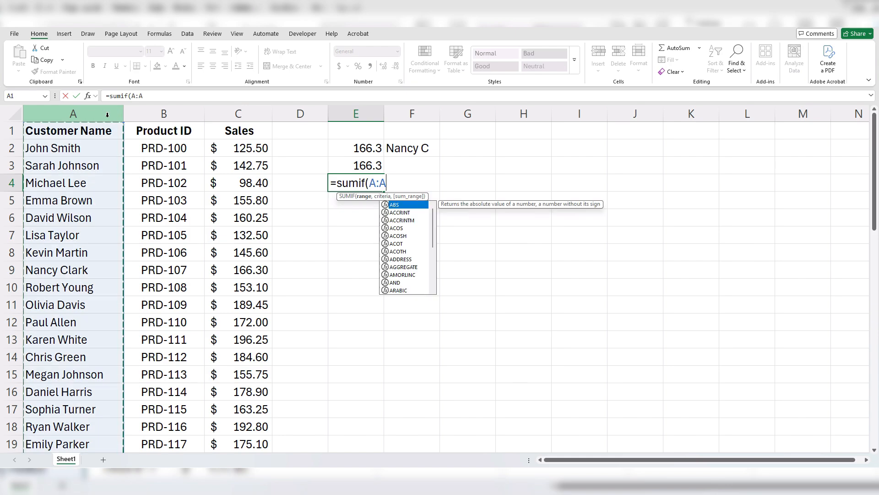
text(")
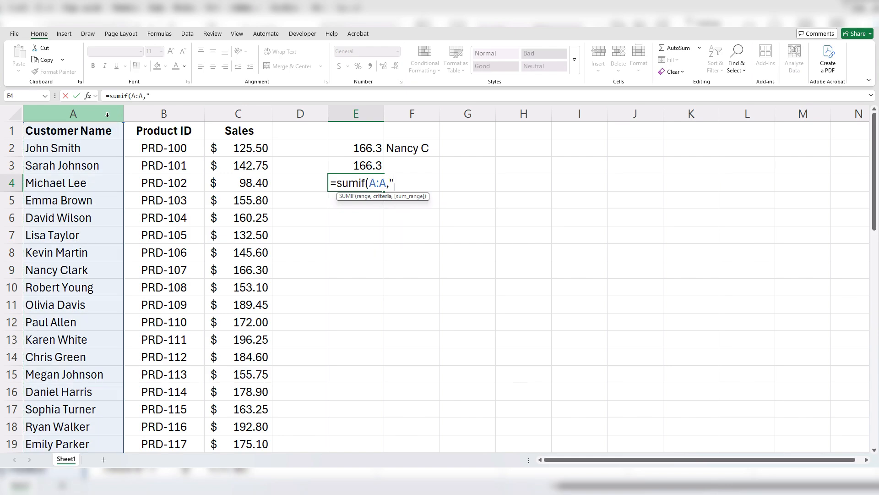
text(*Johnson*)
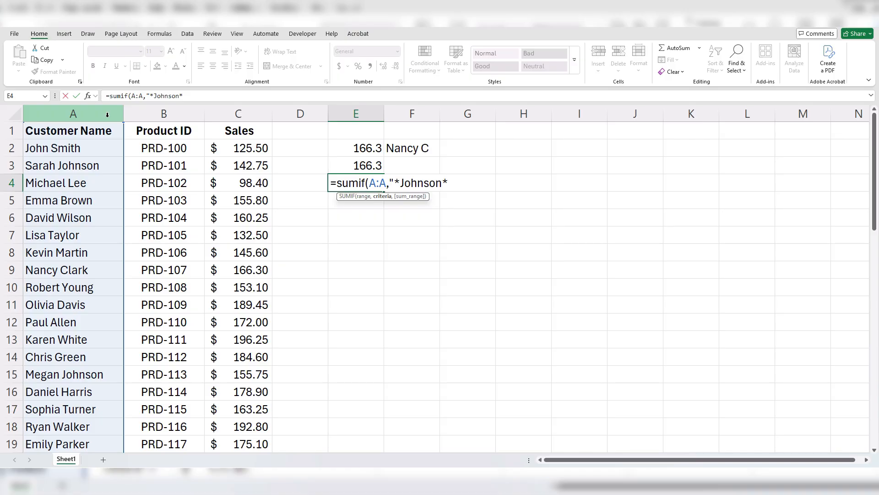
text(,)
key(BackSpace)
text(")
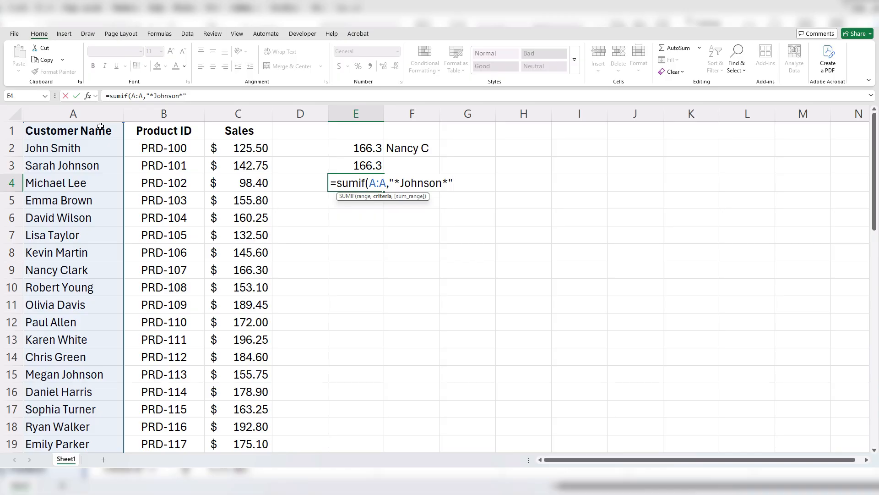
text(,)
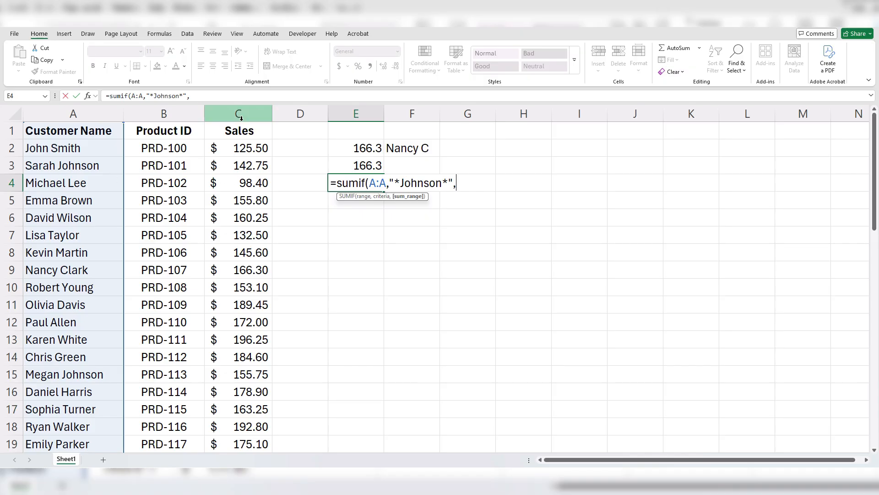
text(C:C)
key(Return)
key(Up)
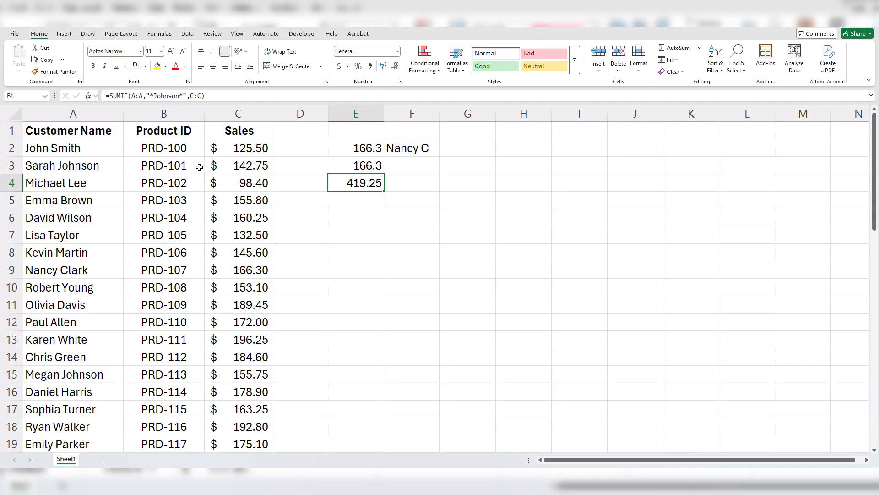
- Check E4's total against the matching customers' sales in cells C3, C15 and C22
click(254, 165)
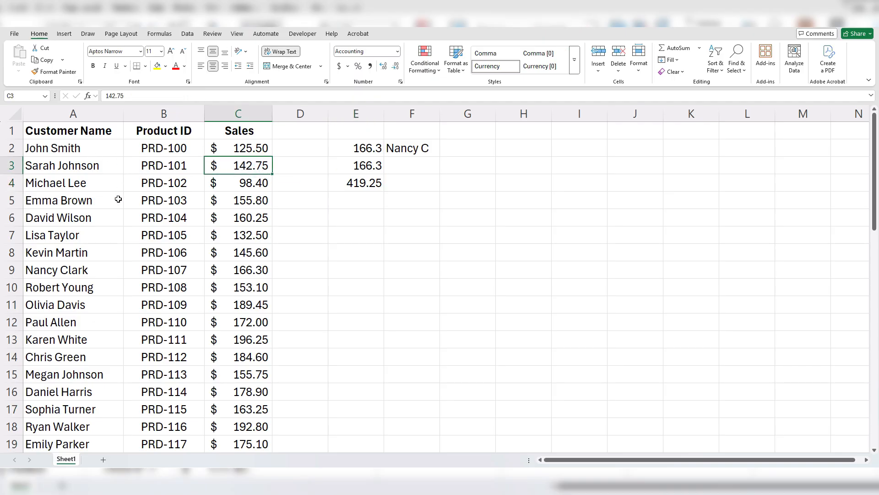
ctrl+click(257, 374)
scroll(208, 269, down, 2)
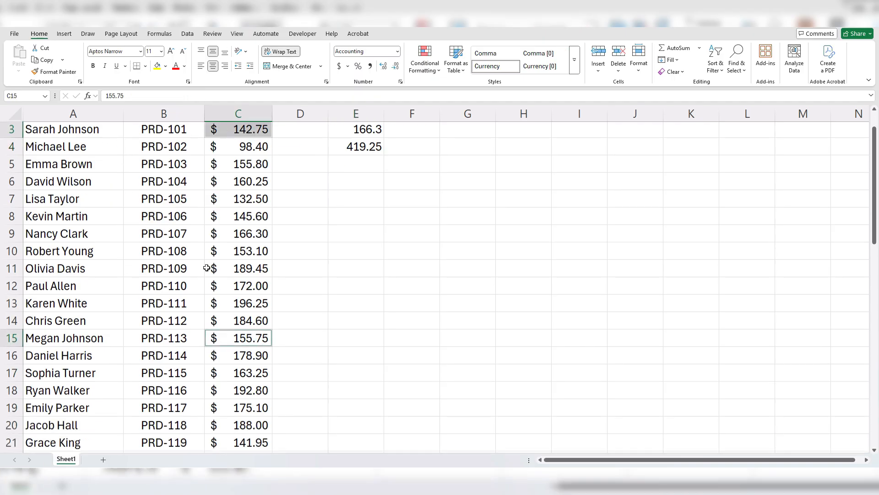
ctrl+click(256, 393)
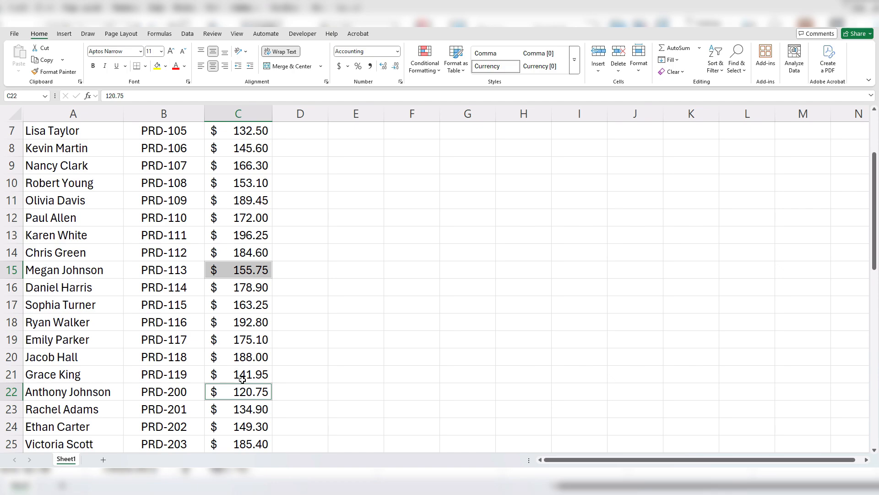
scroll(277, 353, up, 2)
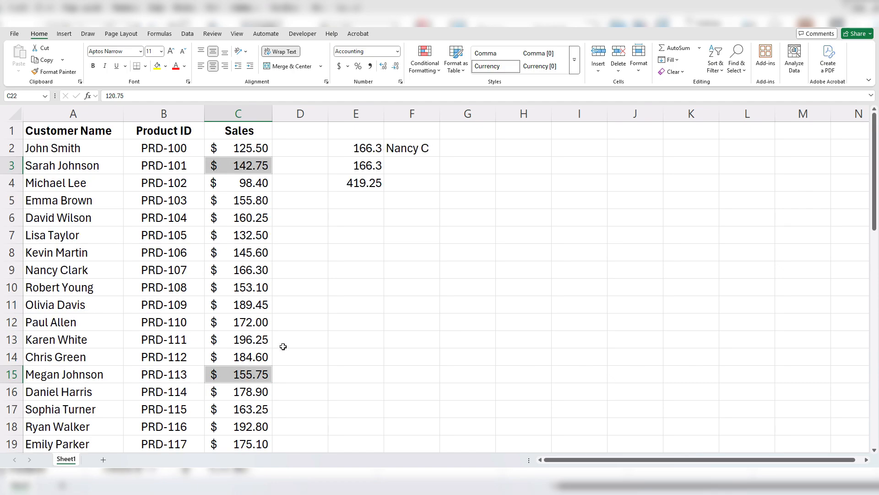
click(349, 186)
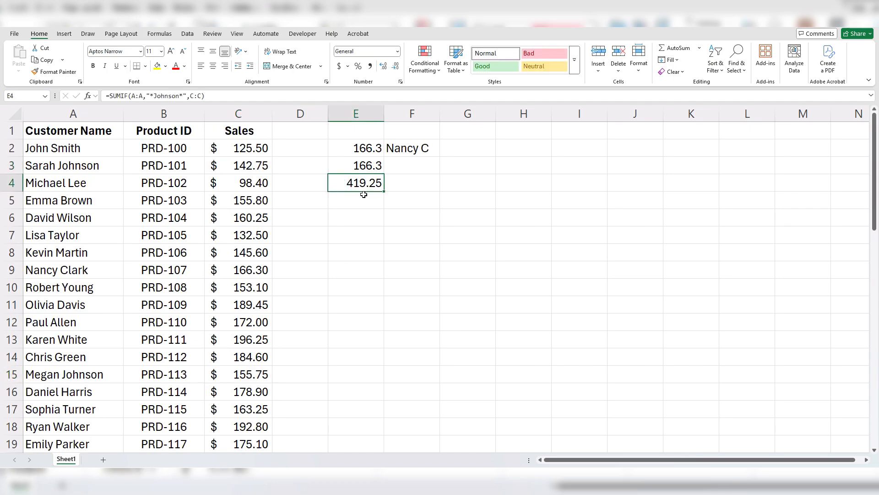
click(364, 195)
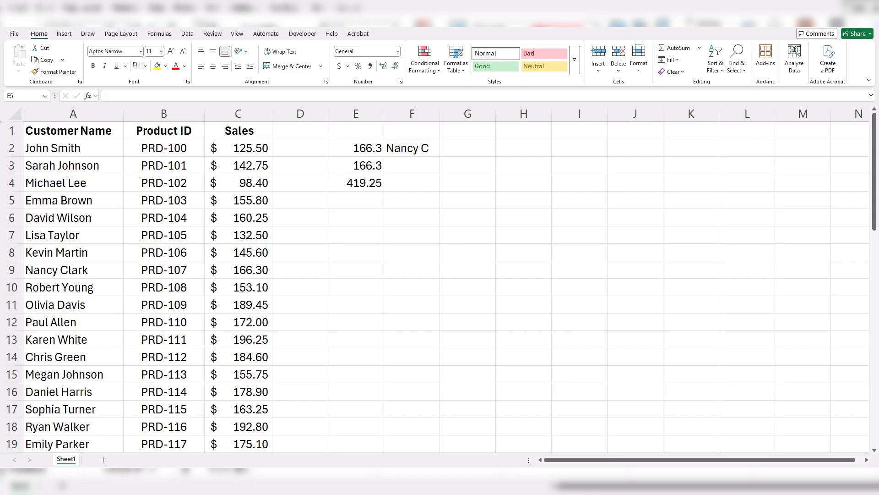
click(361, 202)
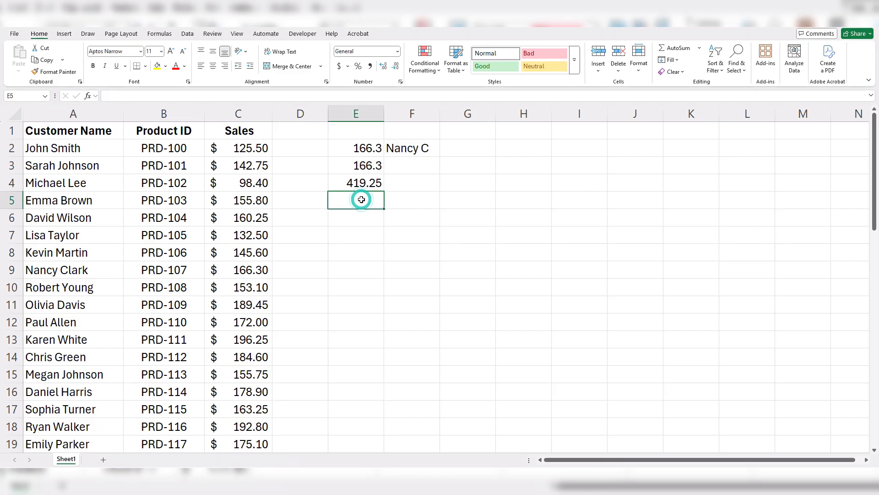
text(?)
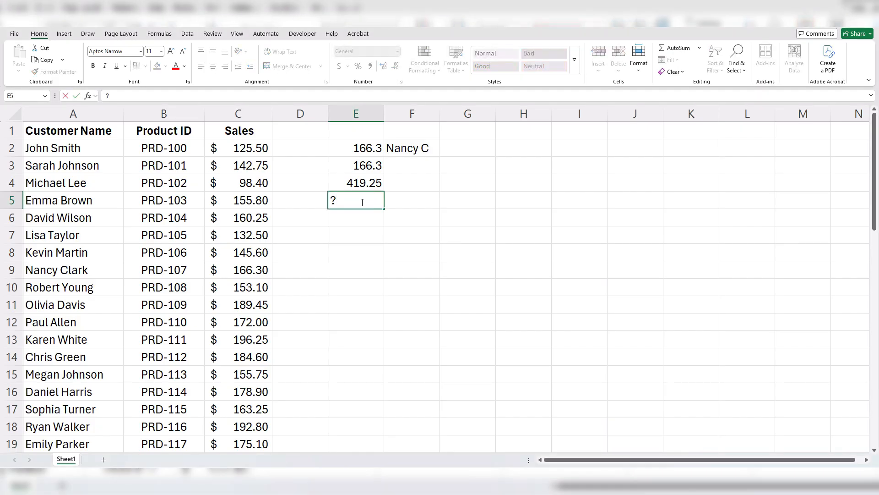
key(BackSpace)
key(Escape)
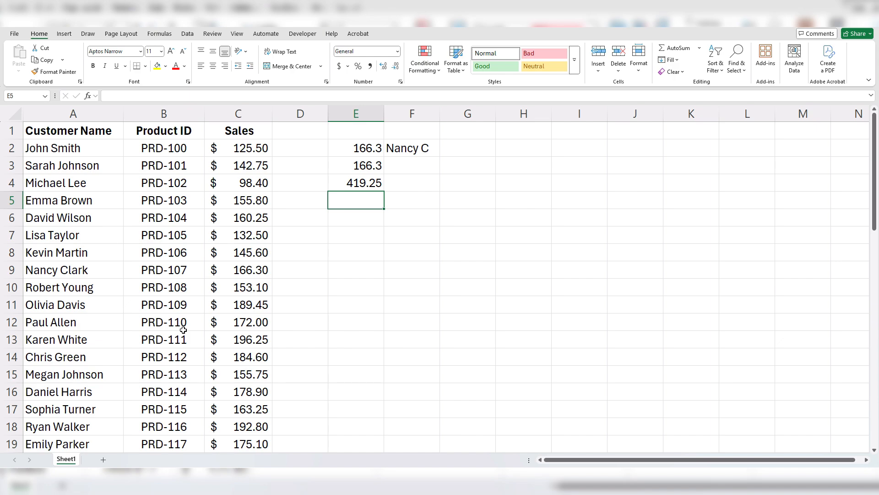
- Enter =SUMIF(B:B,"PRD-11?",C:C) in cell E5 to total sales for product IDs with any single final character
text(=sumif()
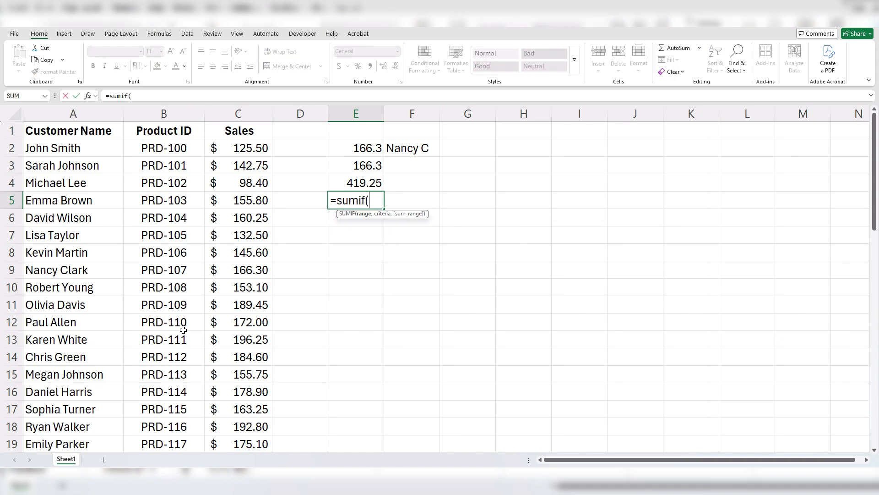
click(166, 117)
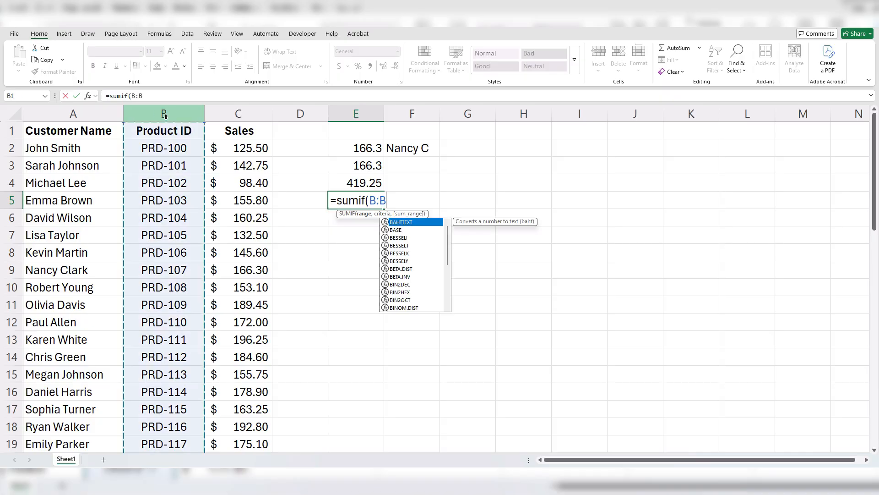
text(,)
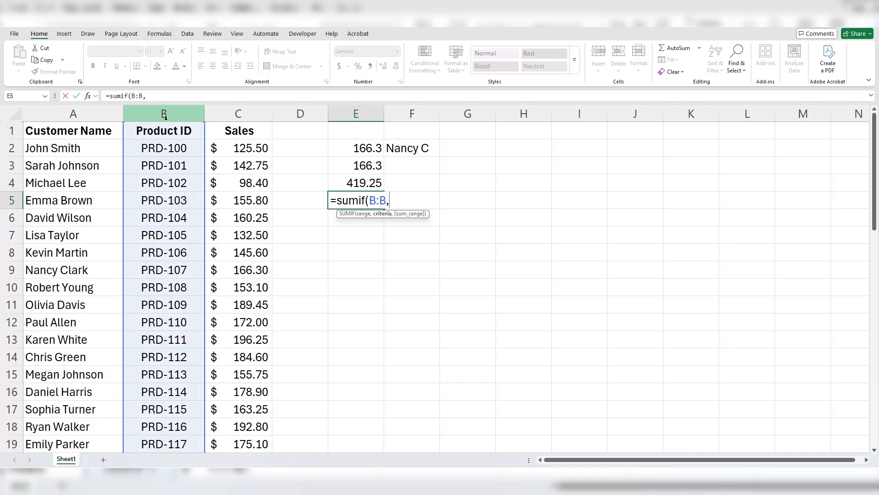
text("PRD-11?")
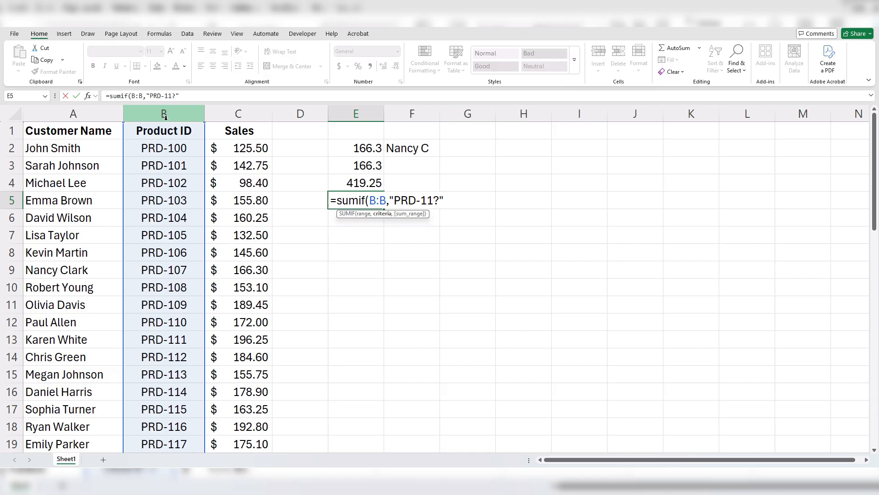
text(,)
click(256, 111)
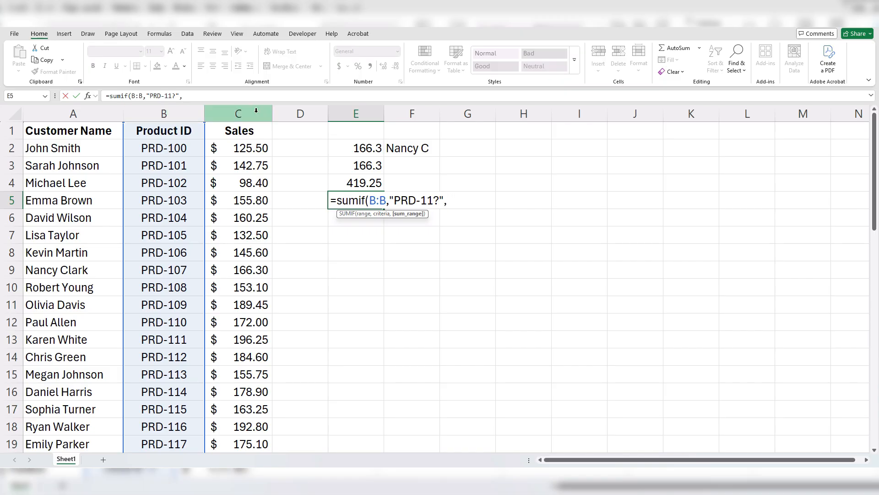
key(Return)
key(Up)
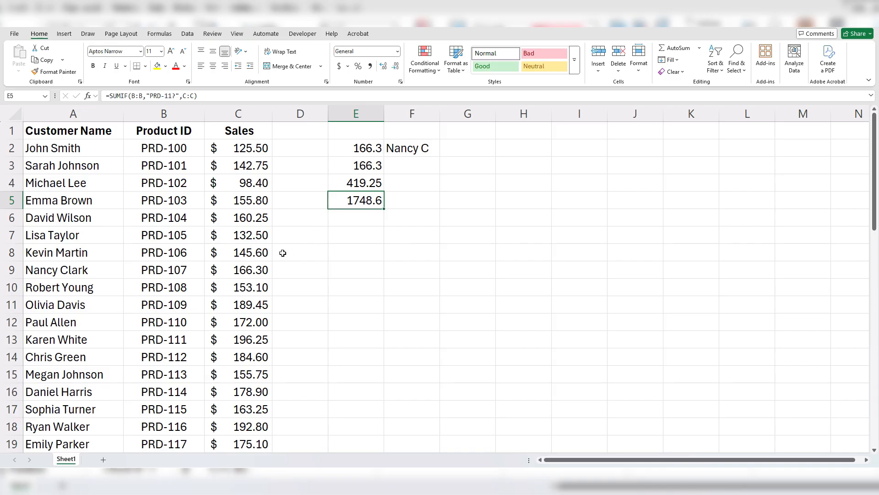
scroll(281, 253, down, 1)
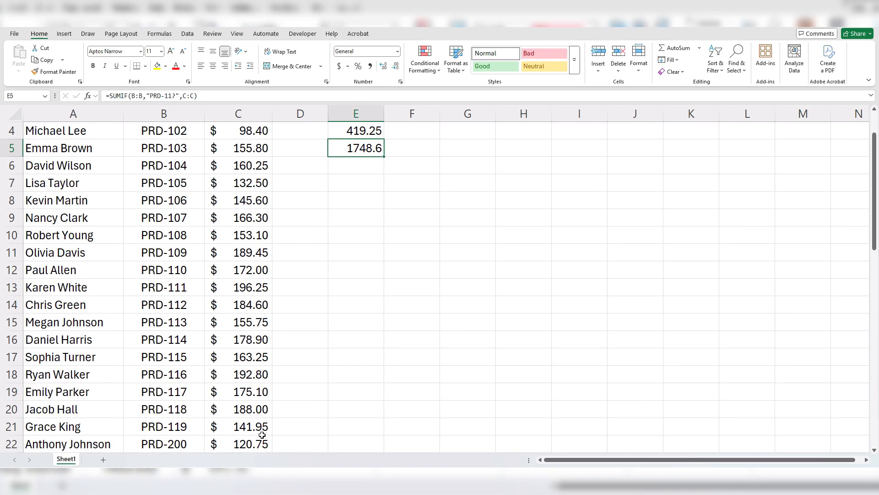
click(283, 424)
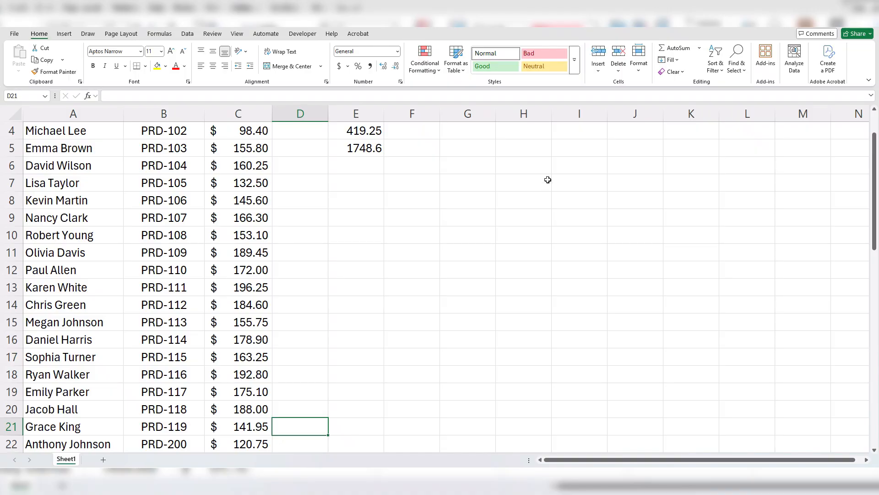
- Total the sales in C12:C21 with a SUM formula in cell D21 and compare it with E5's total
click(678, 50)
drag(239, 422, 230, 270)
key(Return)
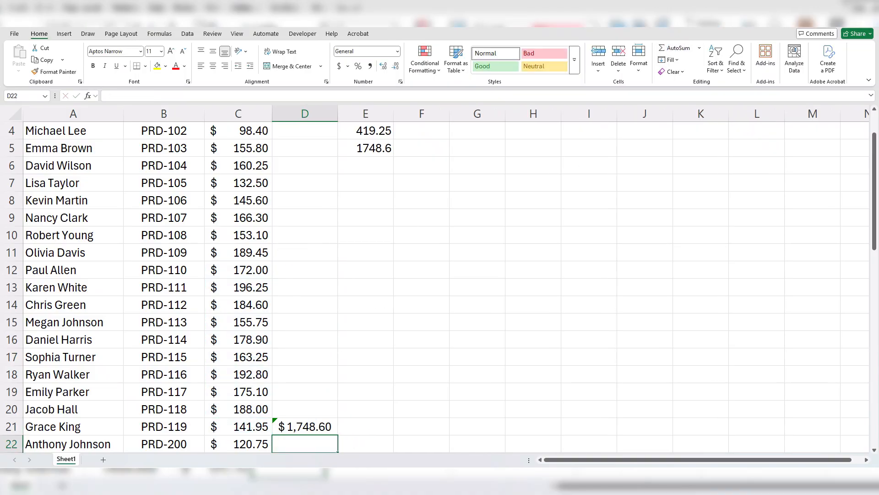
click(320, 426)
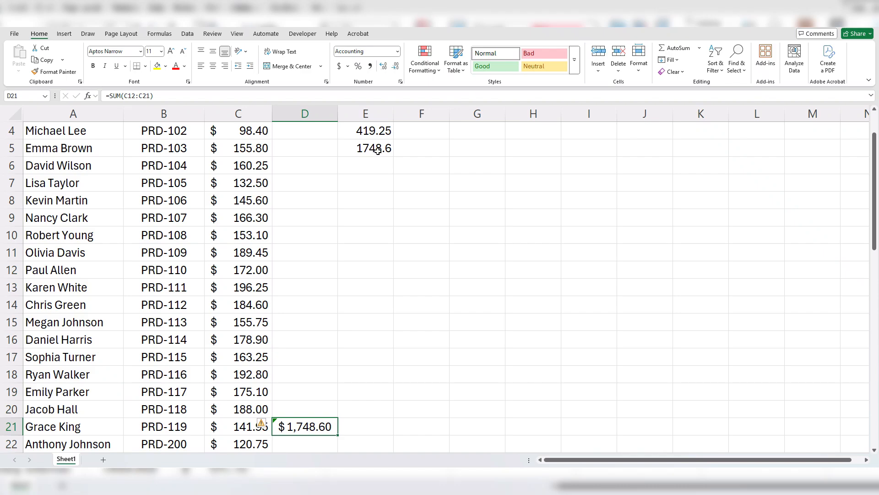
click(355, 145)
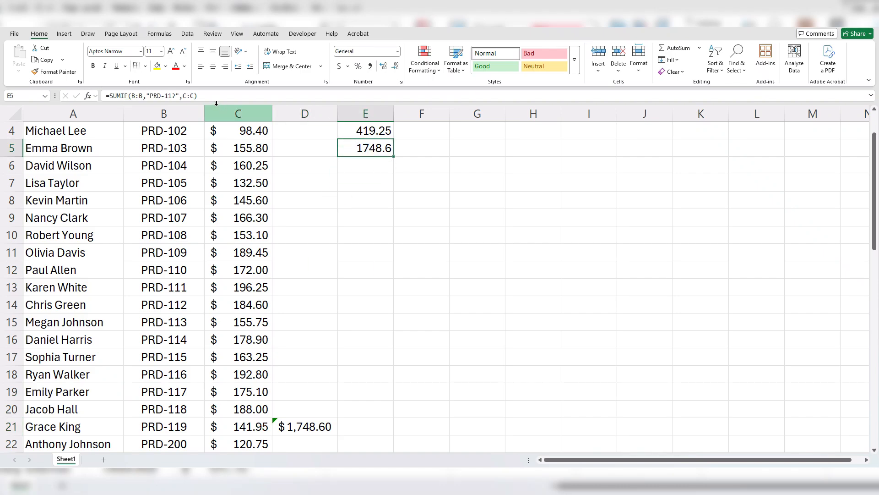
- Examine the question-mark wildcard in the "PRD-11?" criterion of E5's SUMIF formula
click(175, 94)
key(Escape)
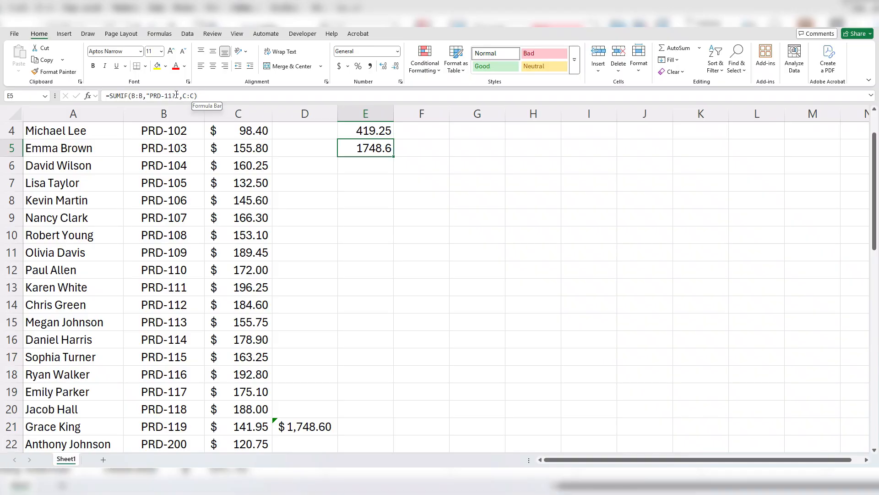
drag(176, 95, 173, 95)
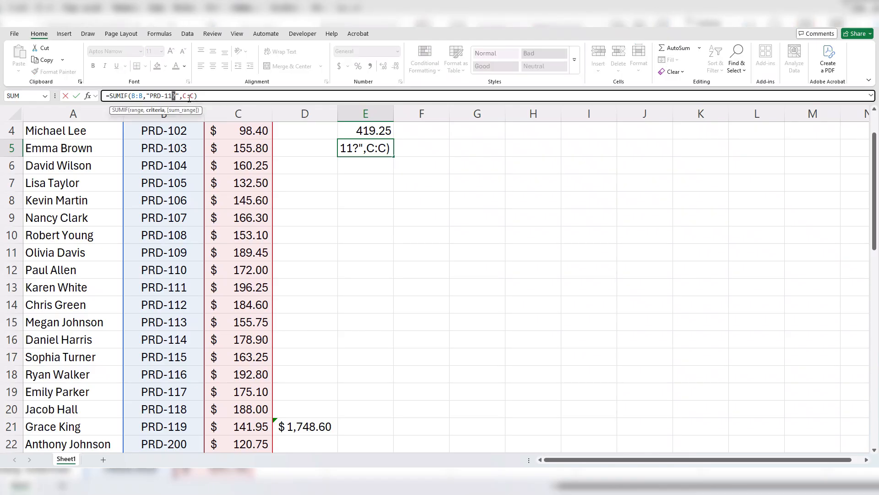
key(ctrl+Return)
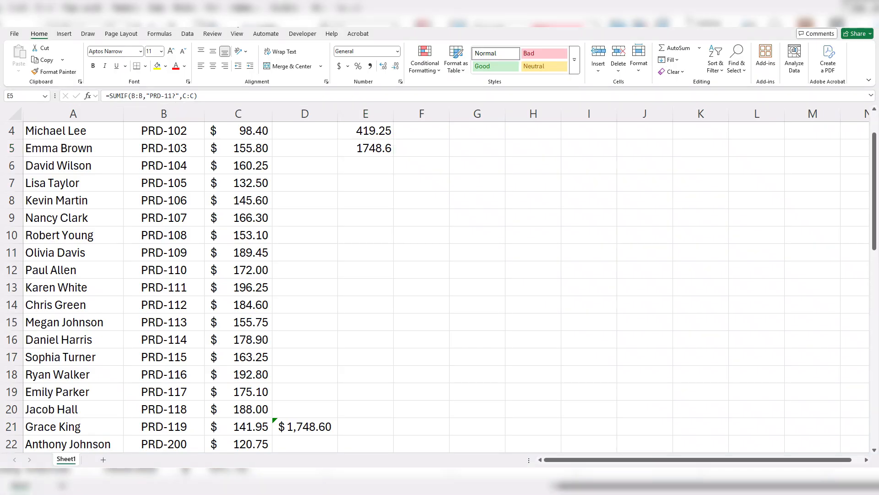
click(174, 97)
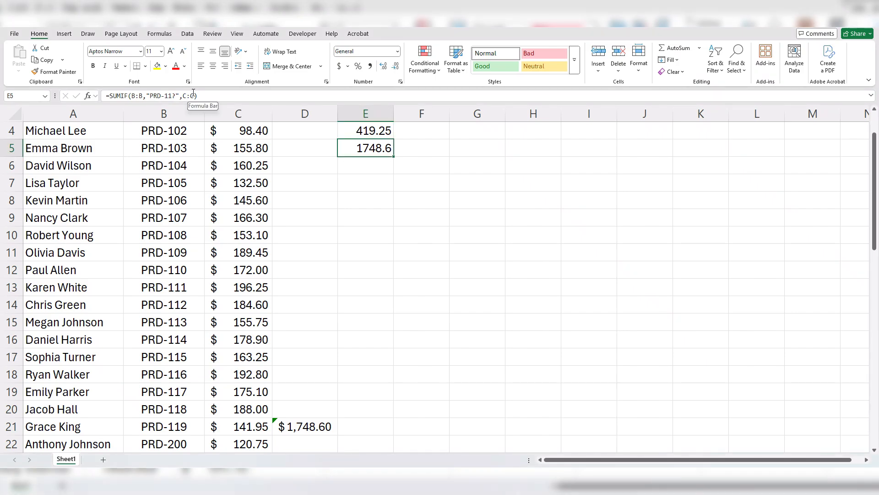
- Replace the question mark in E5's criterion with an asterisk, giving =SUMIF(B:B,"PRD-11*",C:C)
click(176, 97)
key(BackSpace)
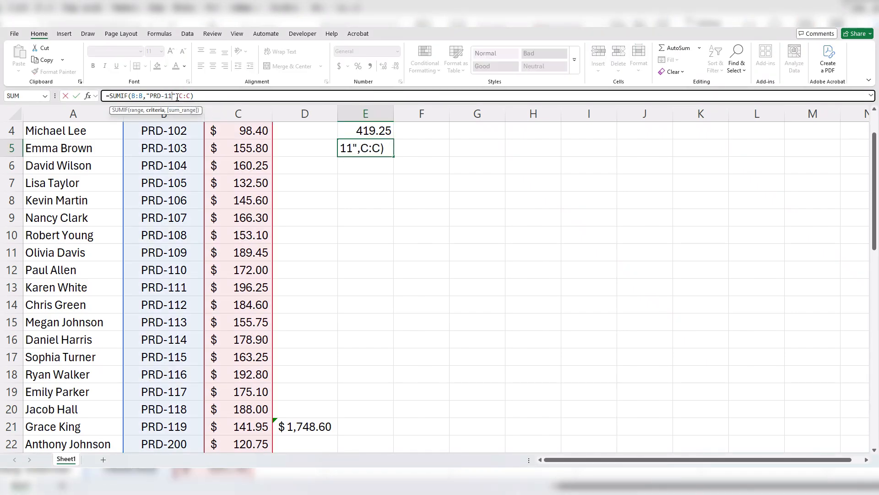
text(*)
key(Return)
key(Up)
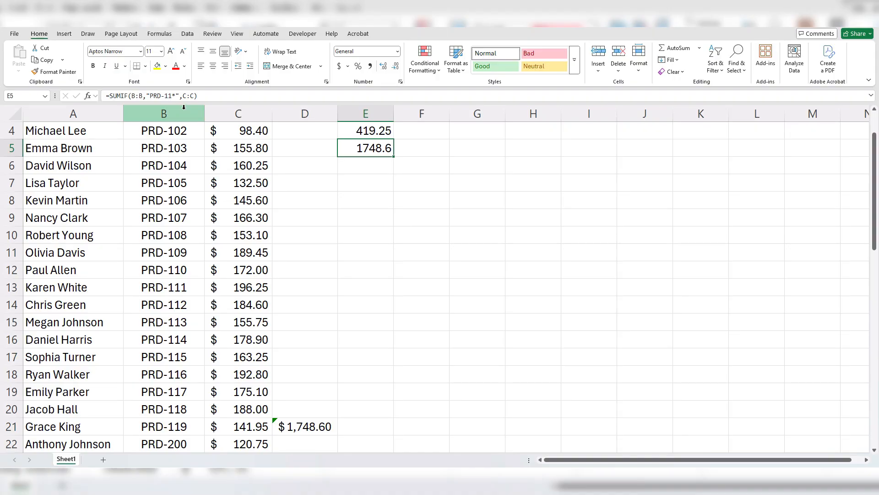
- Change the product ID in cell B13 to PRD-1111
click(191, 286)
click(174, 95)
text(1)
key(Return)
key(Up)
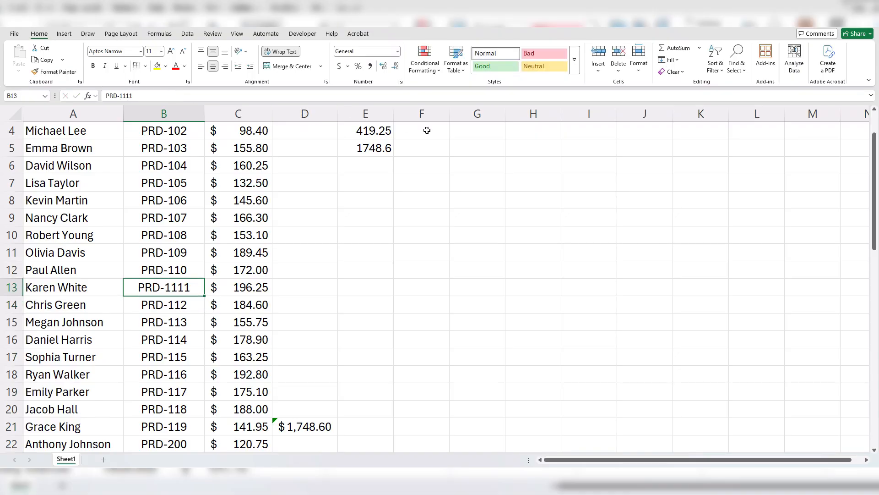
- Replace the asterisk in E5's criterion with a question mark, giving =SUMIF(B:B,"PRD-11?",C:C), and review that wildcard
click(386, 145)
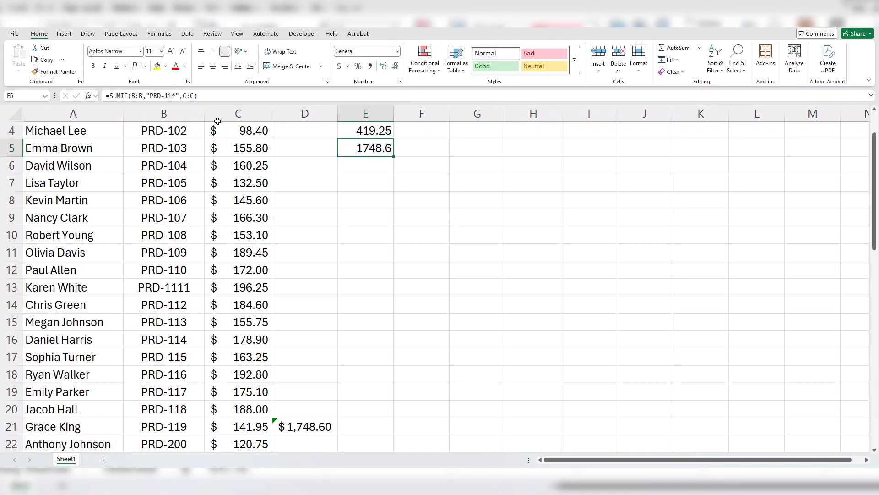
click(173, 95)
key(BackSpace)
text(?)
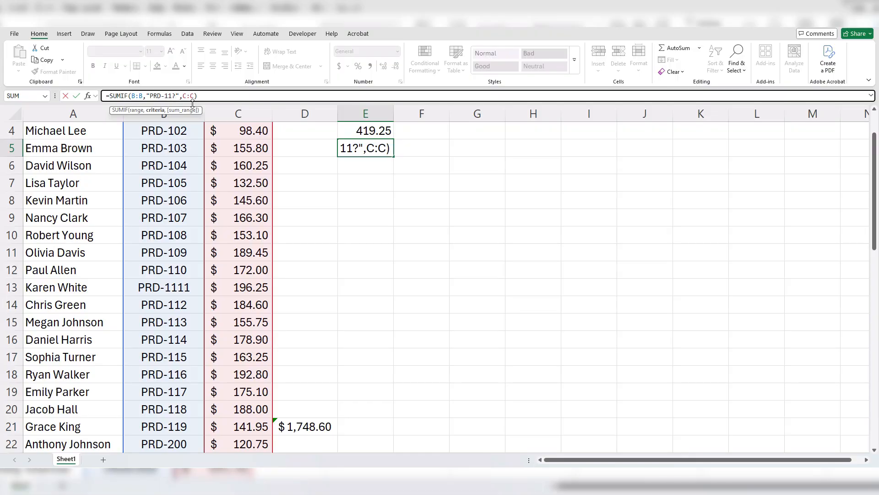
key(Return)
key(Up)
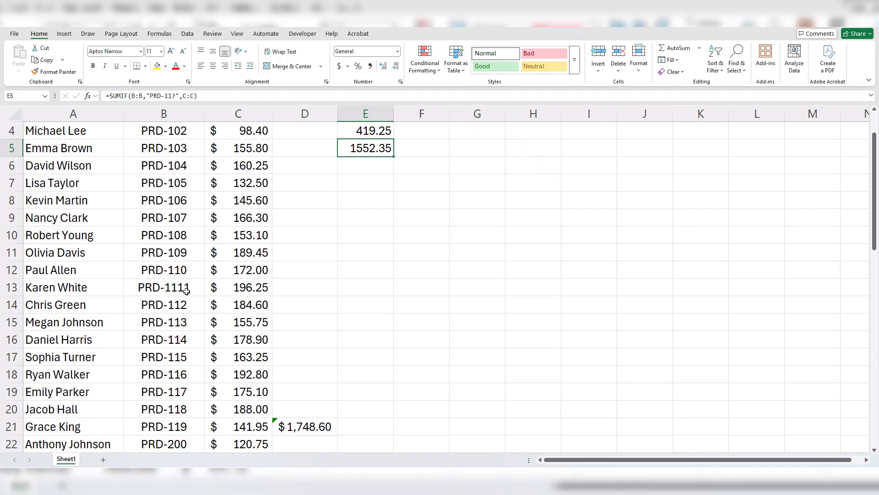
double_click(175, 95)
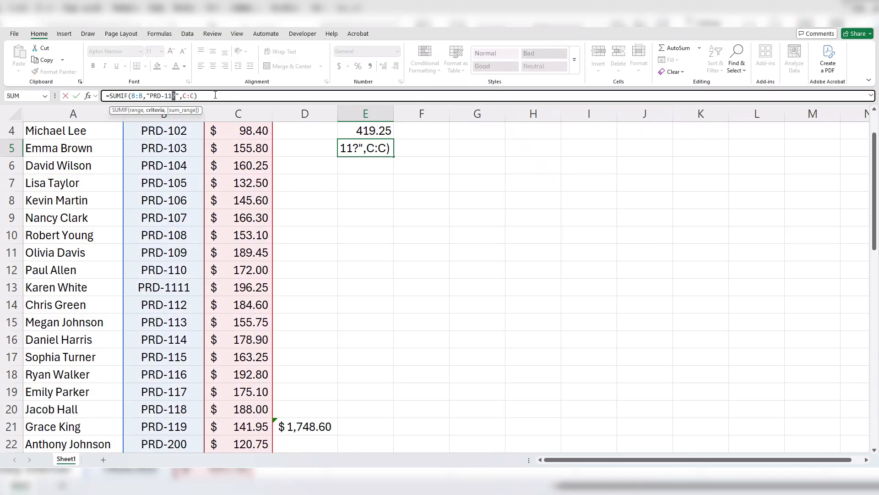
key(Escape)
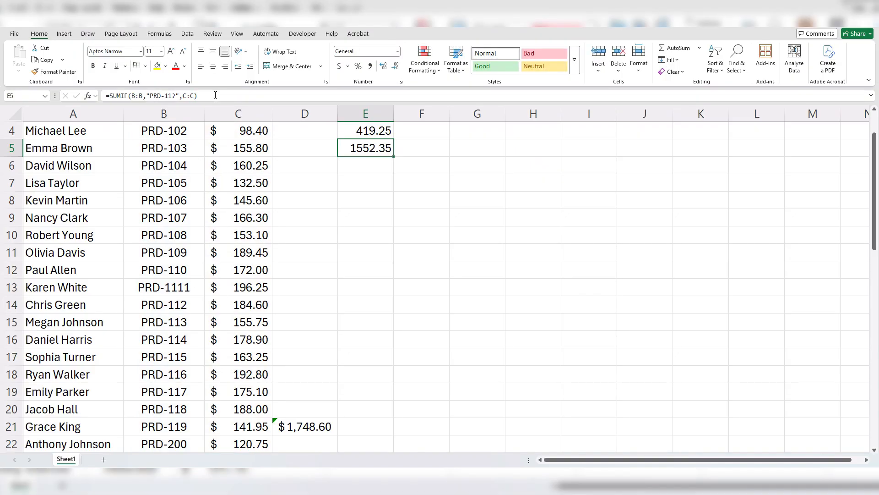